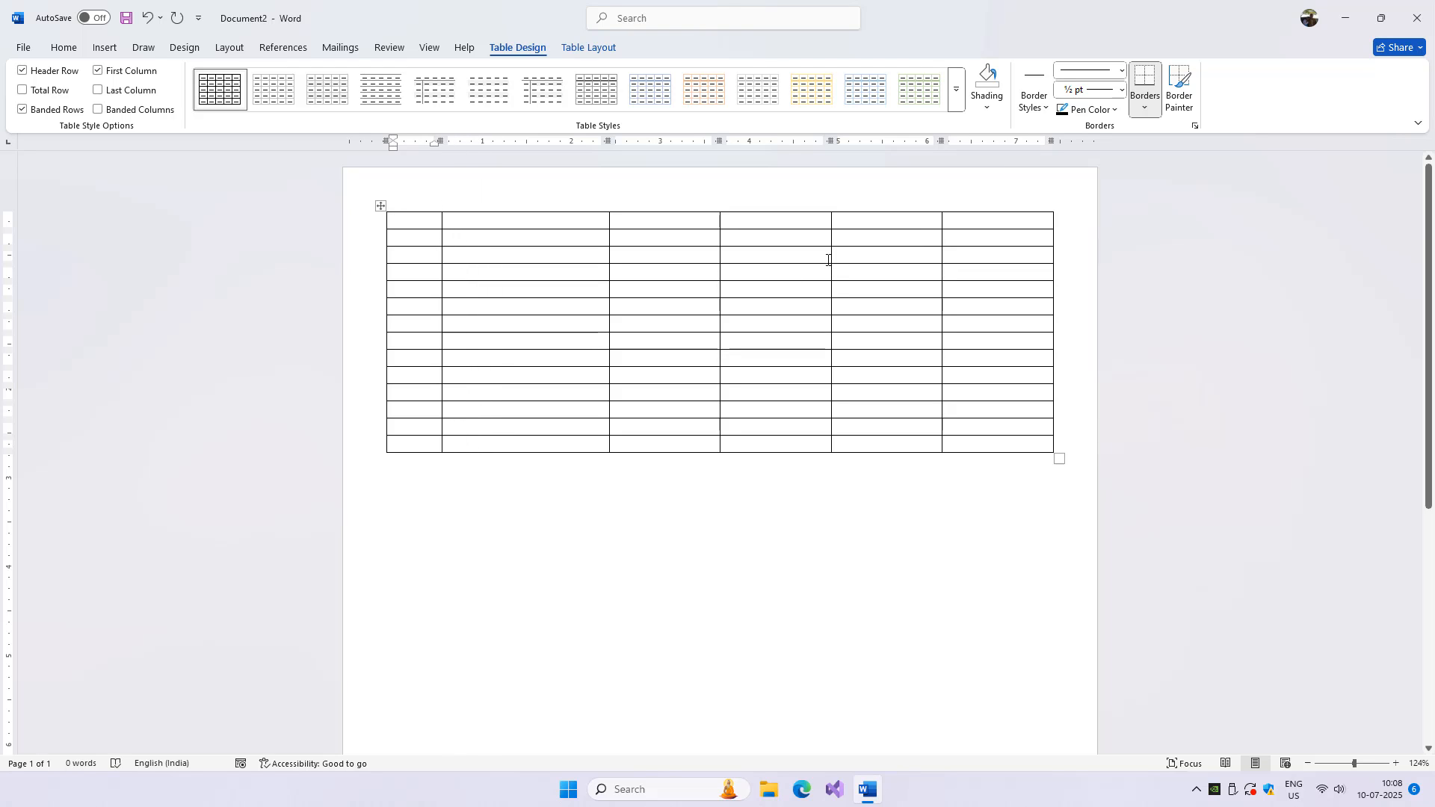
Step: Narrow the table's fourth column to roughly the width of the first column, widening the fifth column accordingly
left_click_drag(831, 258, 771, 262)
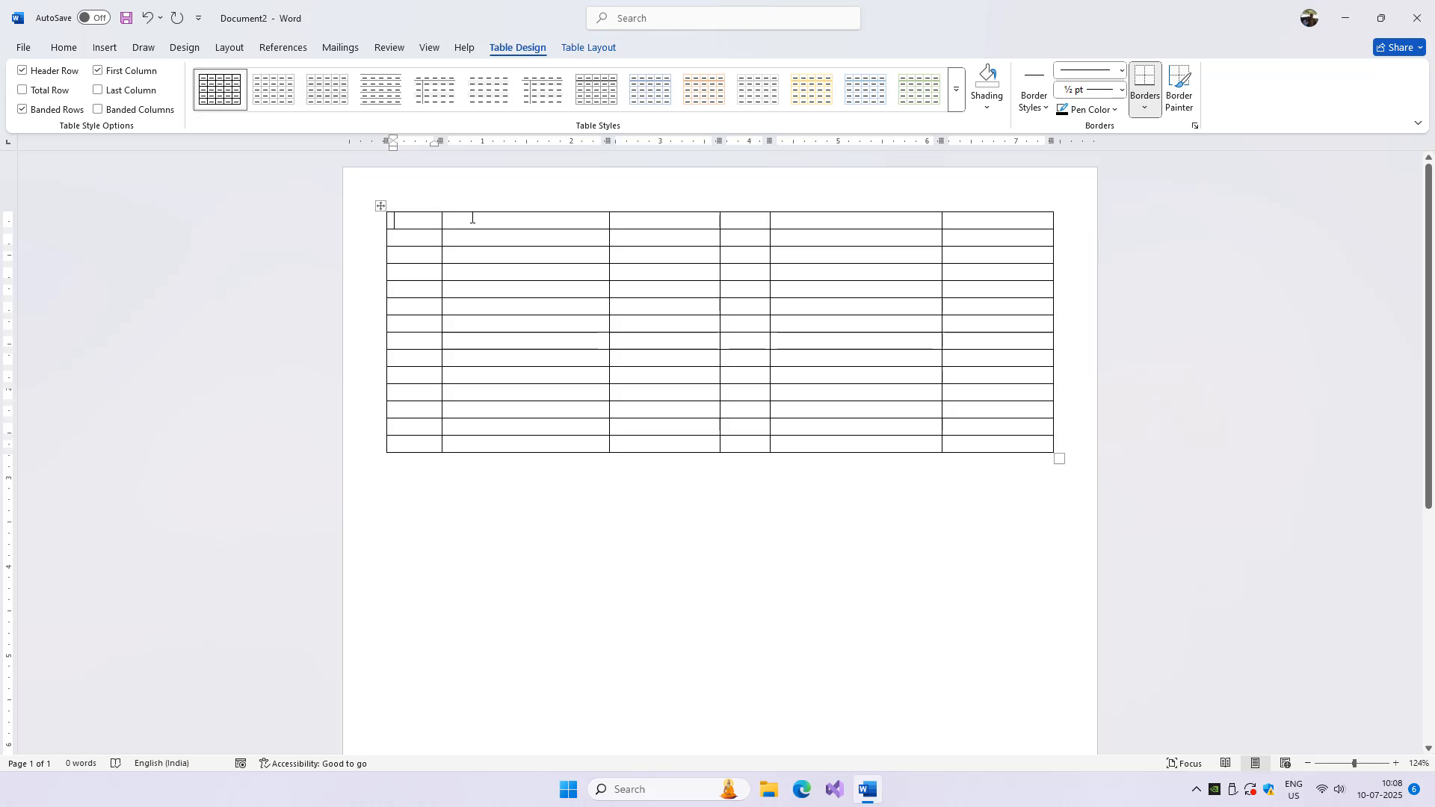
Step: Merge the first row's cells from the second to the last column and enter WEEK OF in the merged cell
left_click_drag(472, 218, 997, 222)
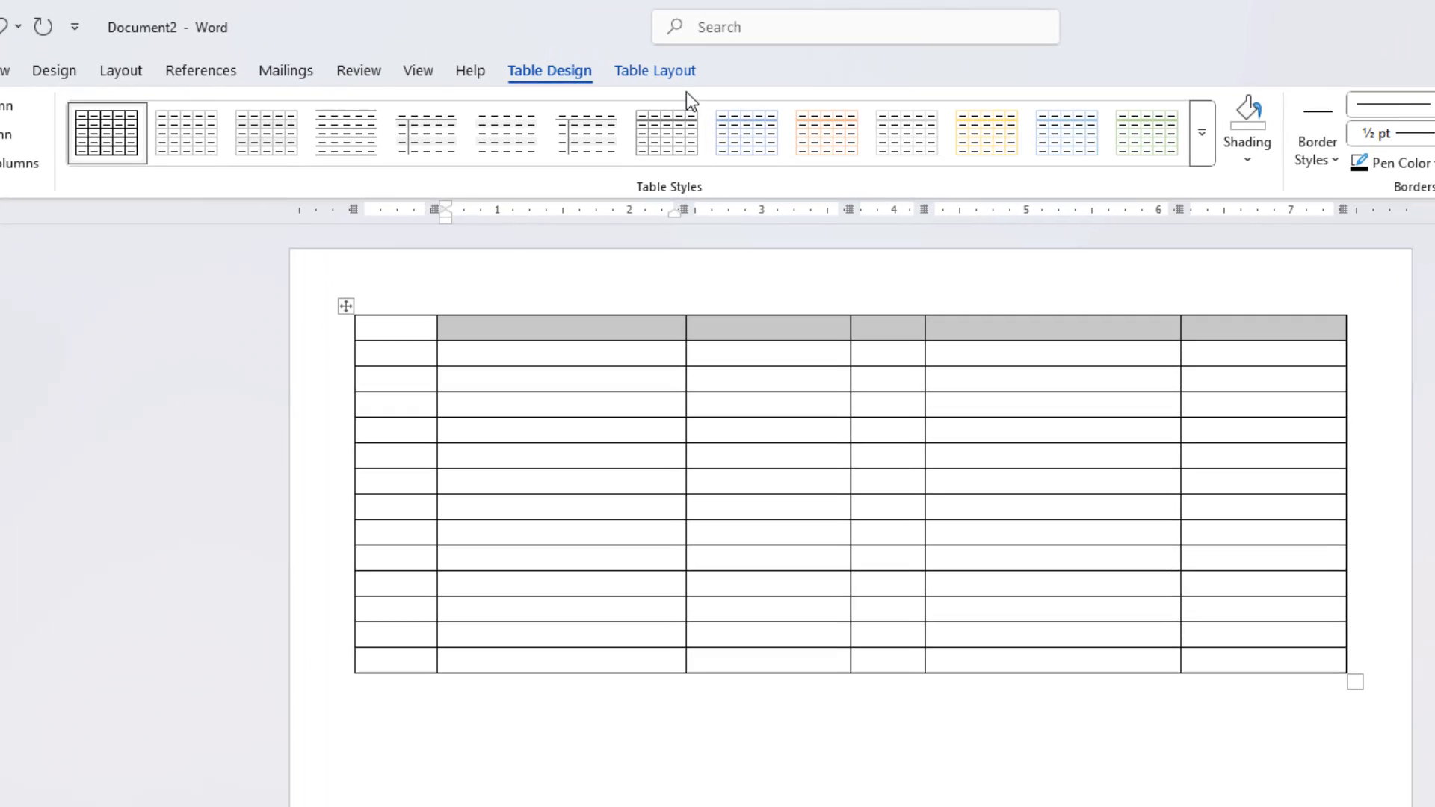
left_click(606, 54)
left_click(514, 150)
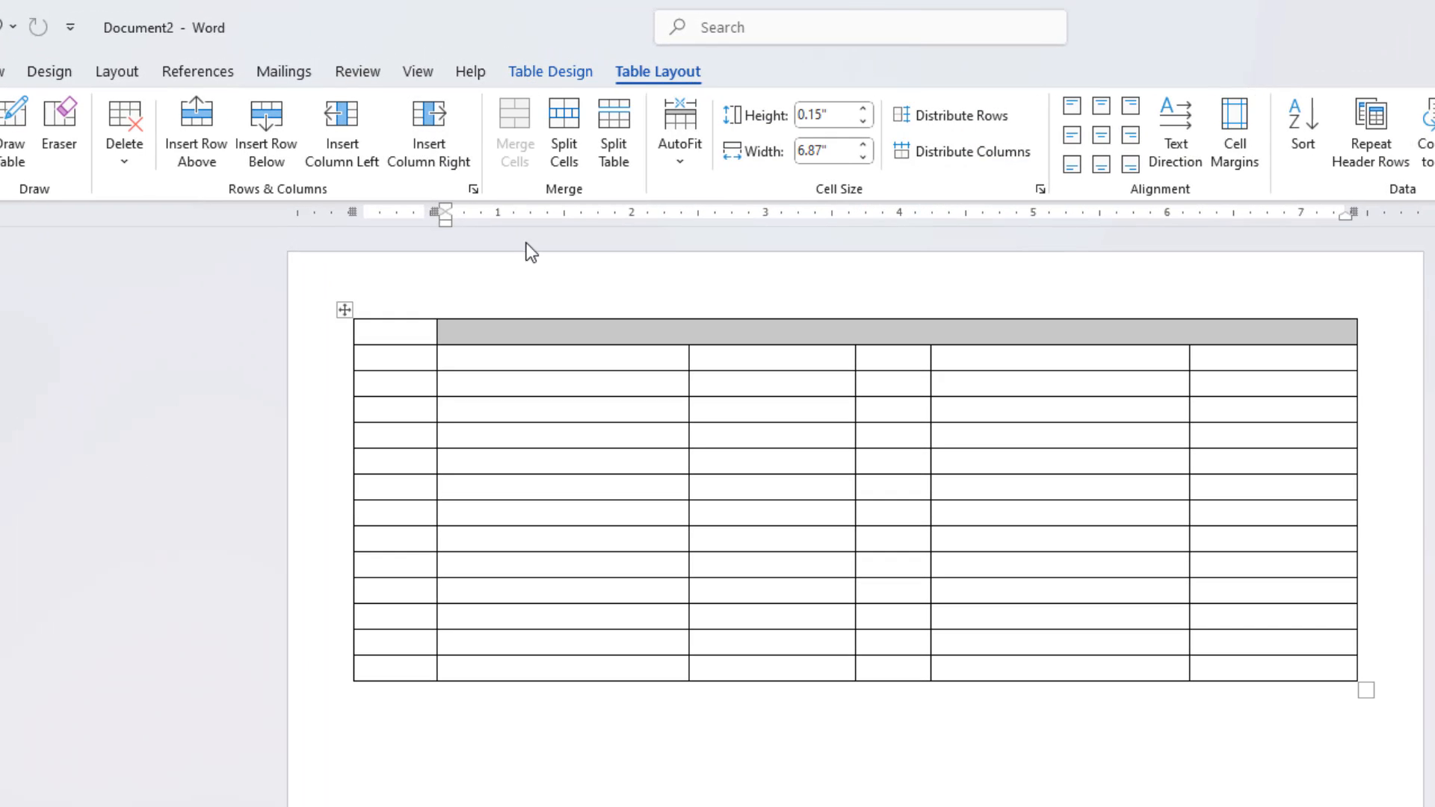
left_click(522, 337)
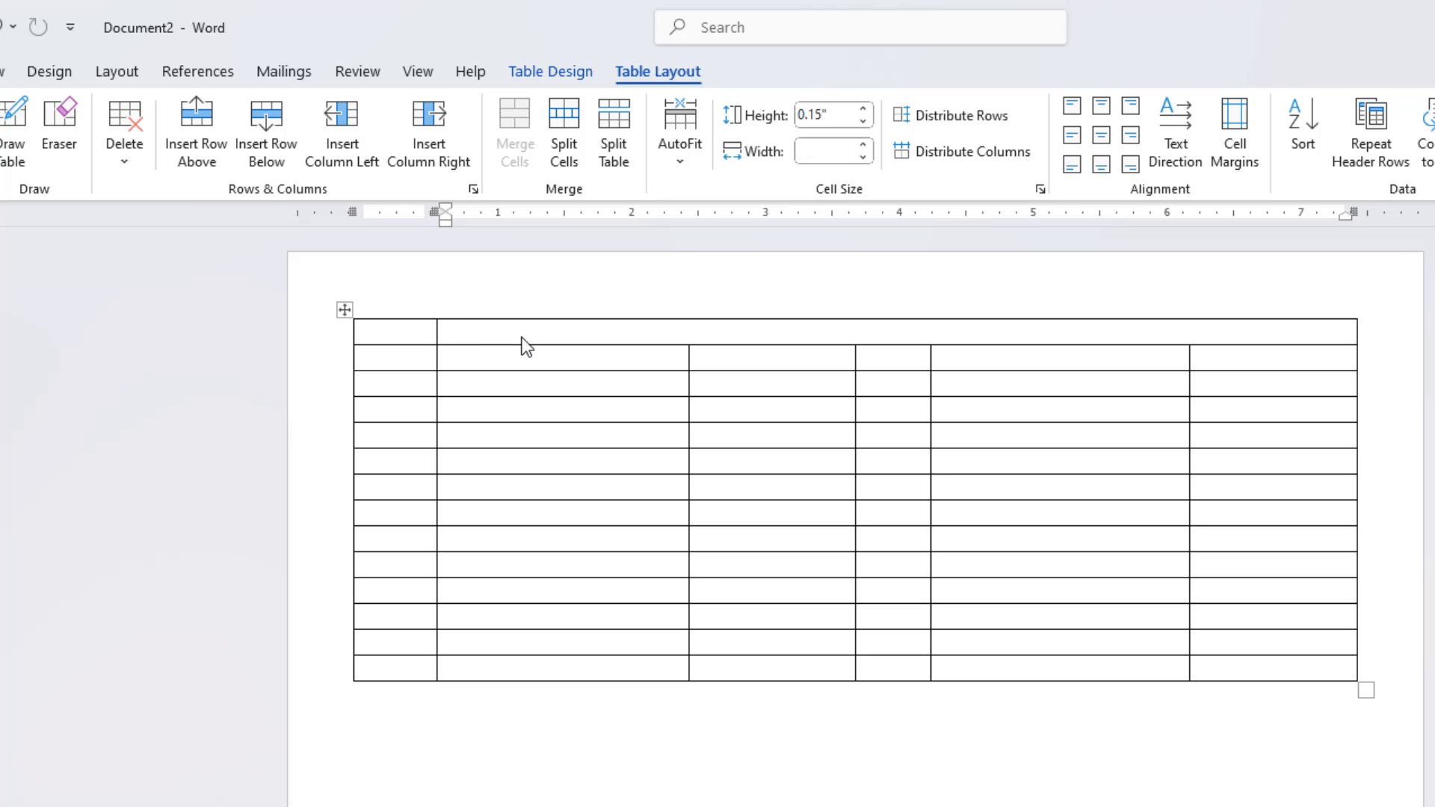
type("WEEK OF")
Step: In the second row, merge the second and third cells, and merge the last two cells
left_click(402, 363)
key("Tab")
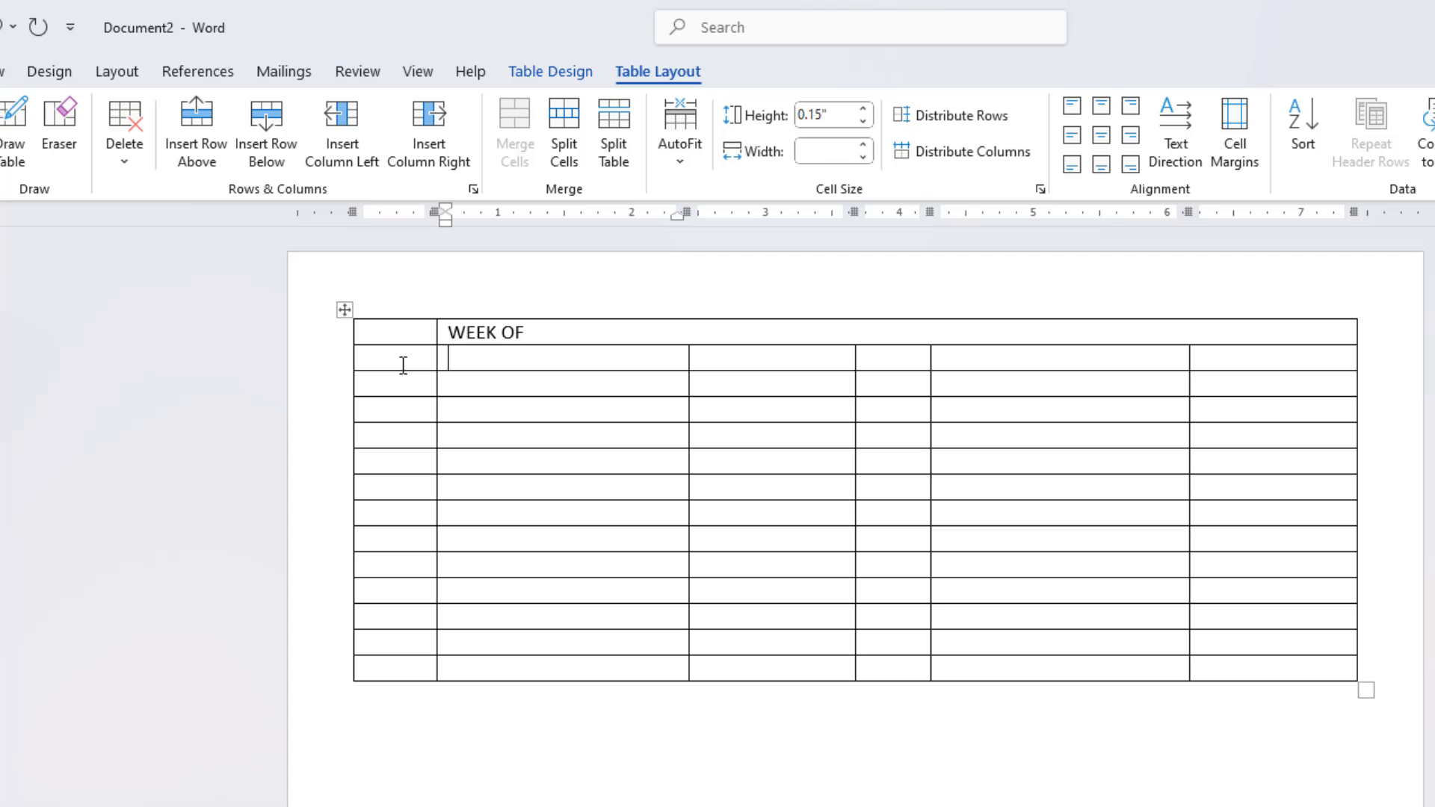
key("shift+Right")
key("shift+Right")
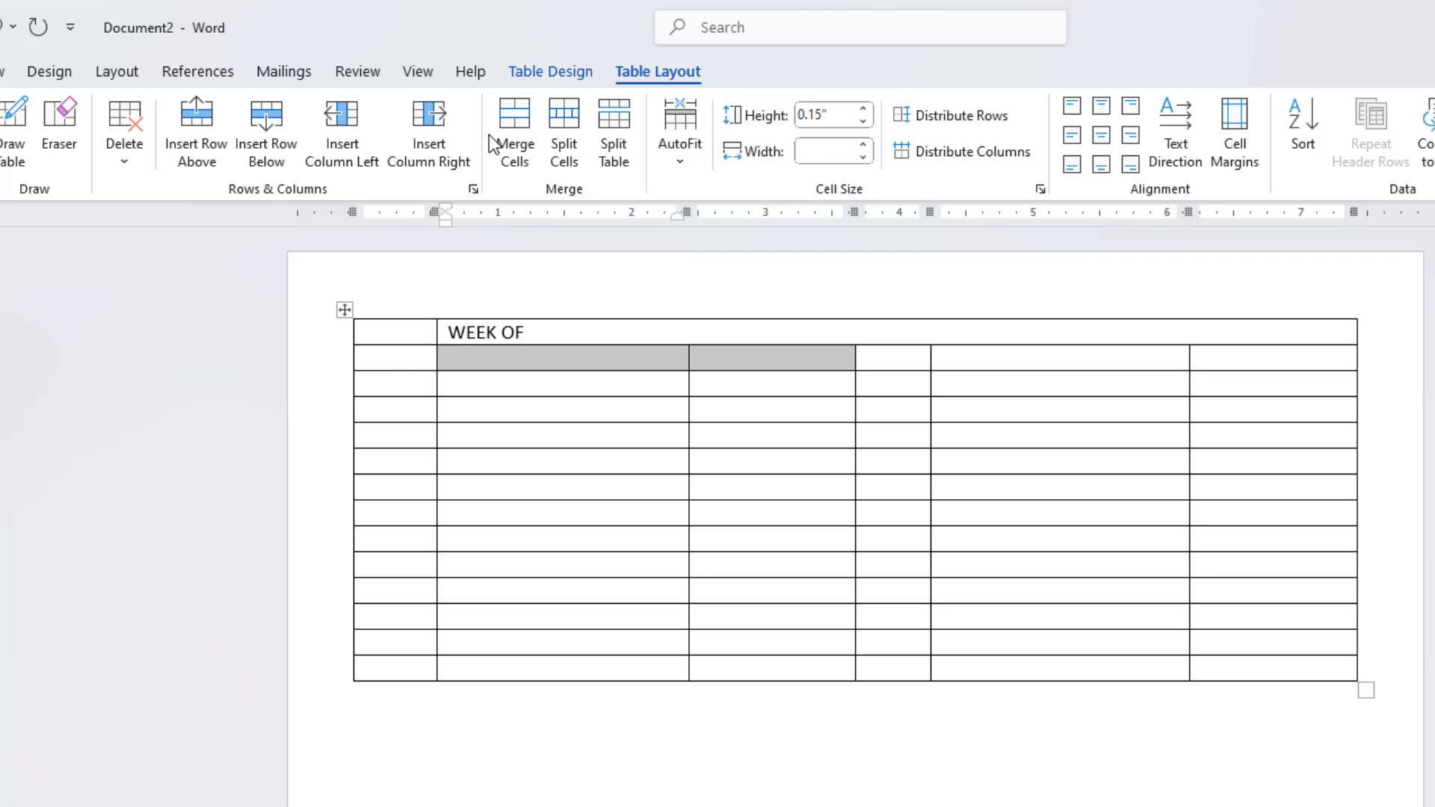
left_click(515, 135)
left_click_drag(1019, 366, 1221, 359)
left_click(512, 139)
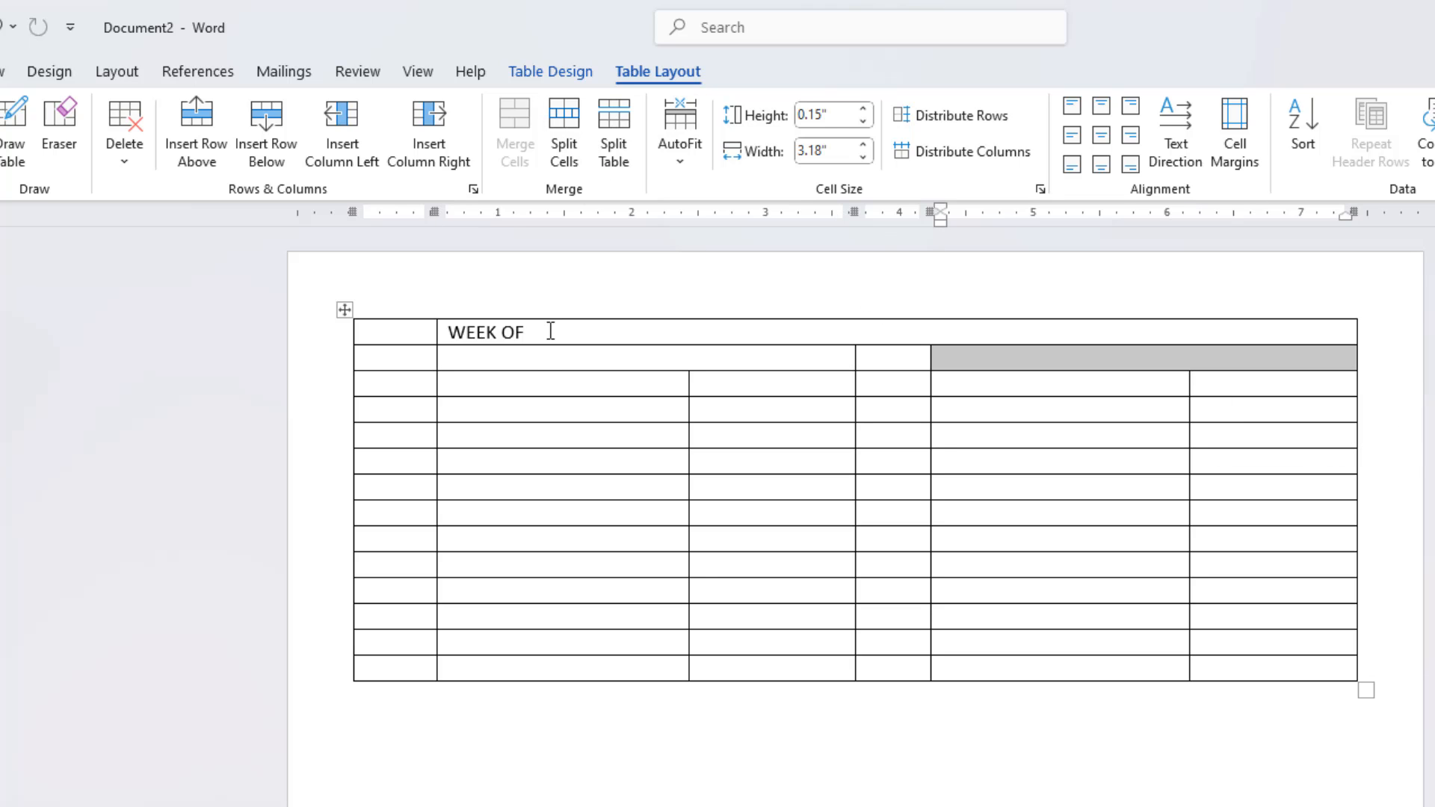
Step: Enter MONDAY and TUESDAY in the two merged cells of the second row
left_click(536, 355)
type("MONDAY")
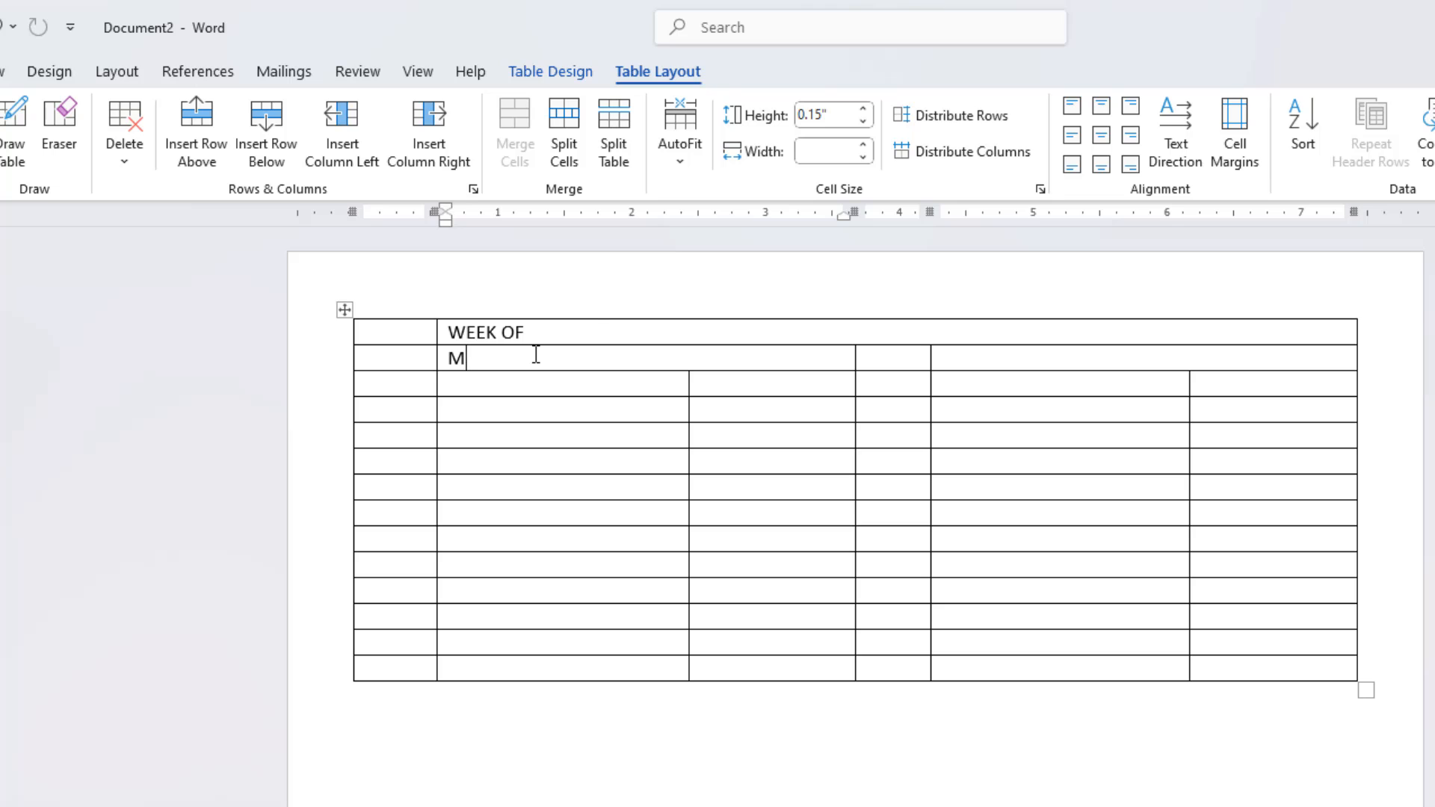
key("Tab")
key("Tab")
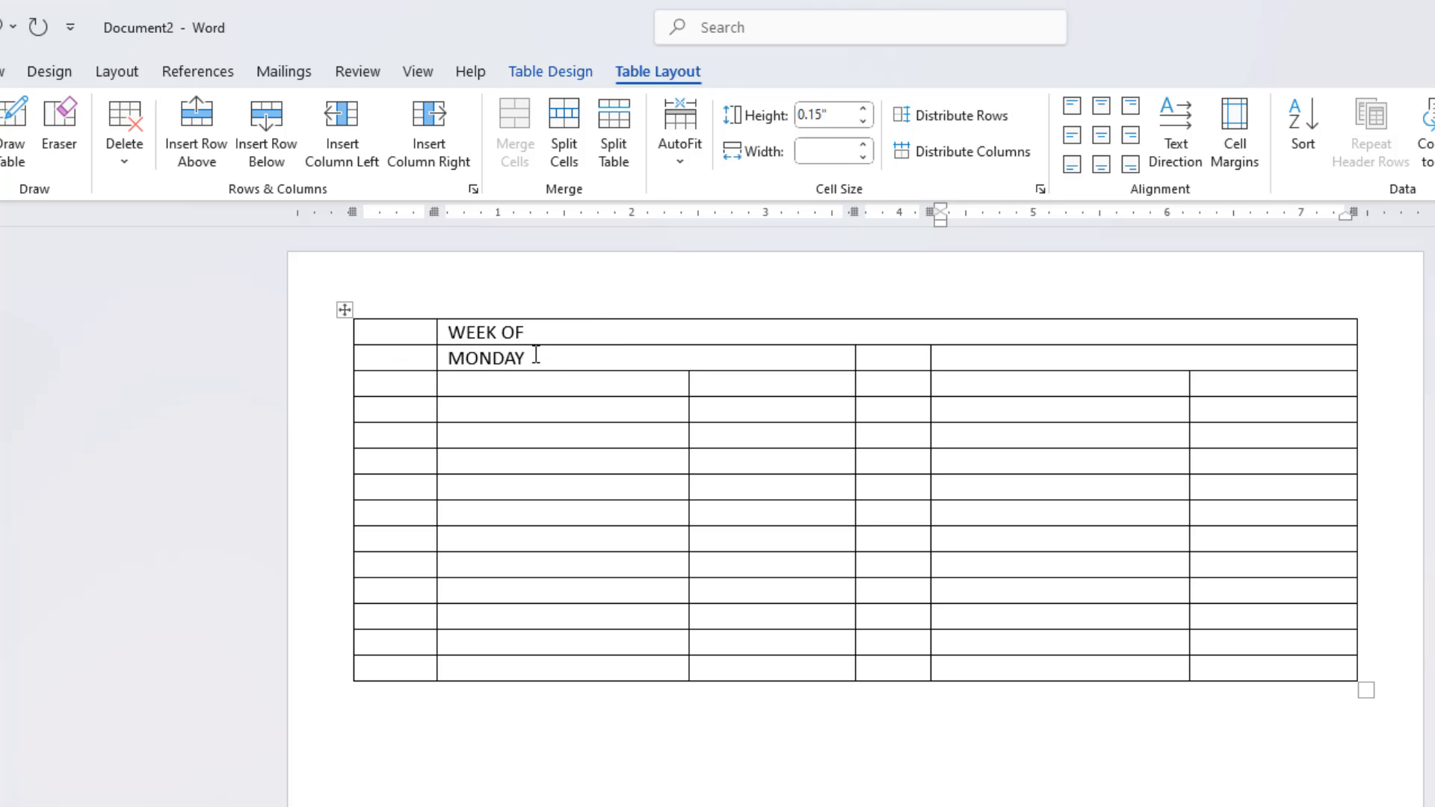
type("TUESDAY")
Step: Fill the third row with NAME and NUMBER headers under both MONDAY and TUESDAY
key("Tab")
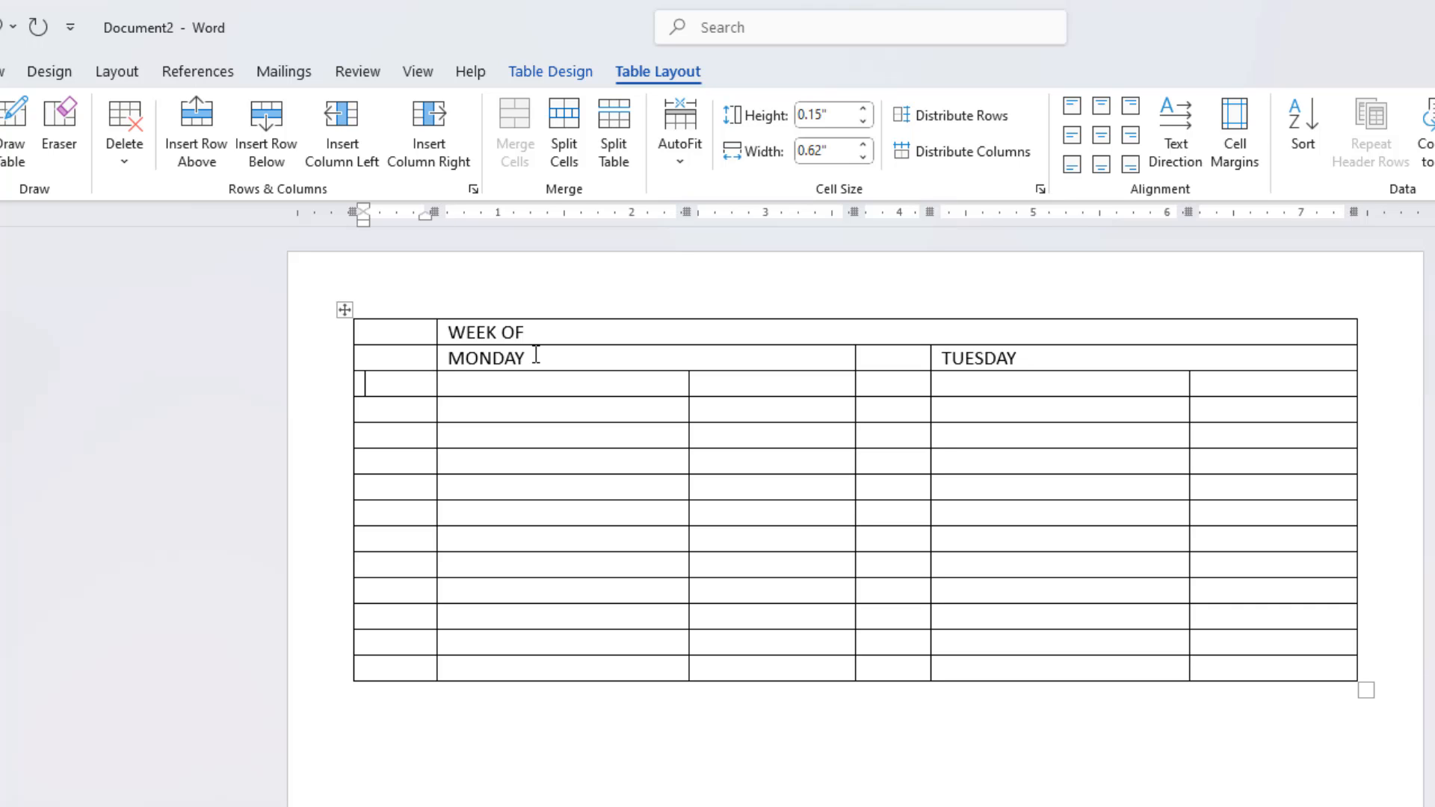
key("Tab")
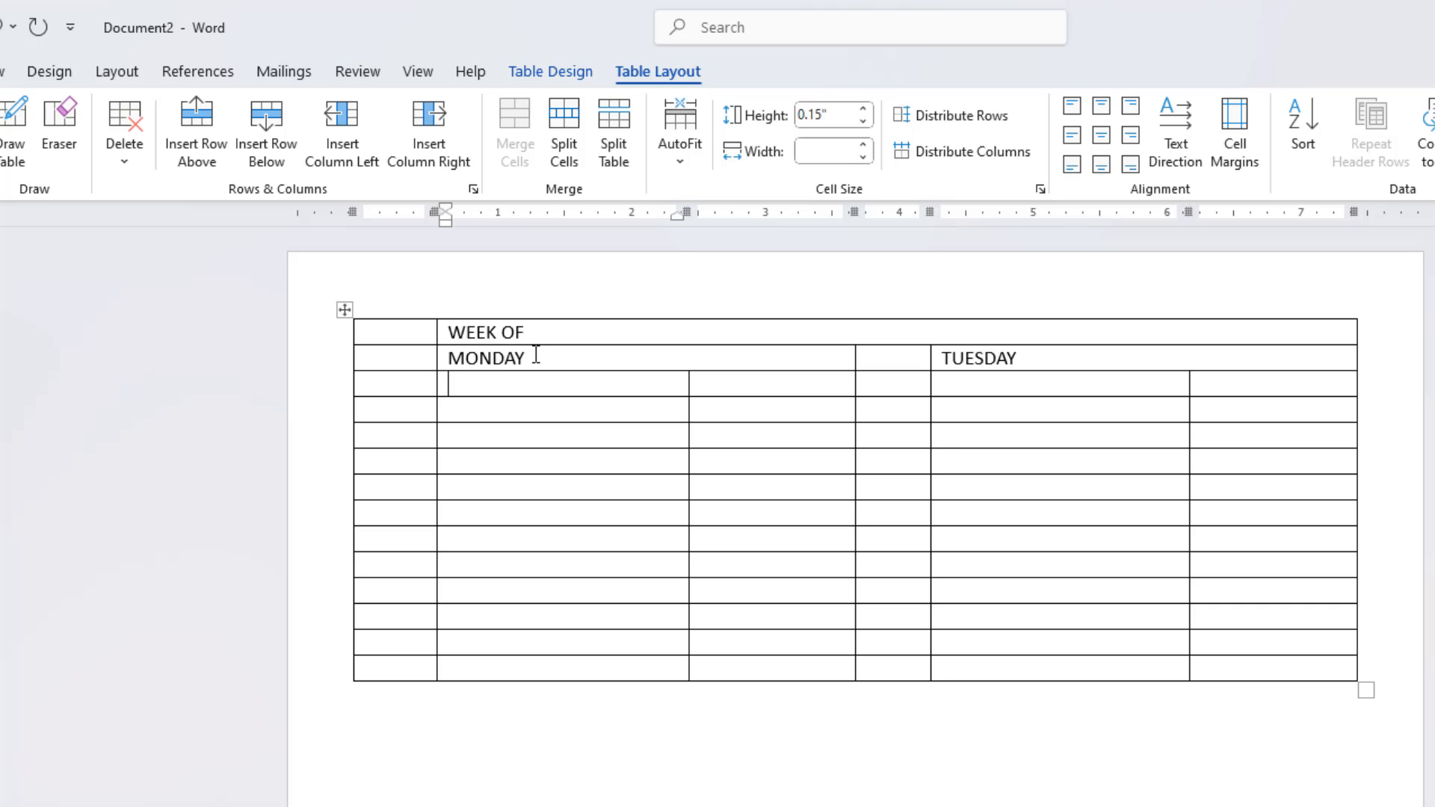
type("NAME")
key("Tab")
type("NUMBER")
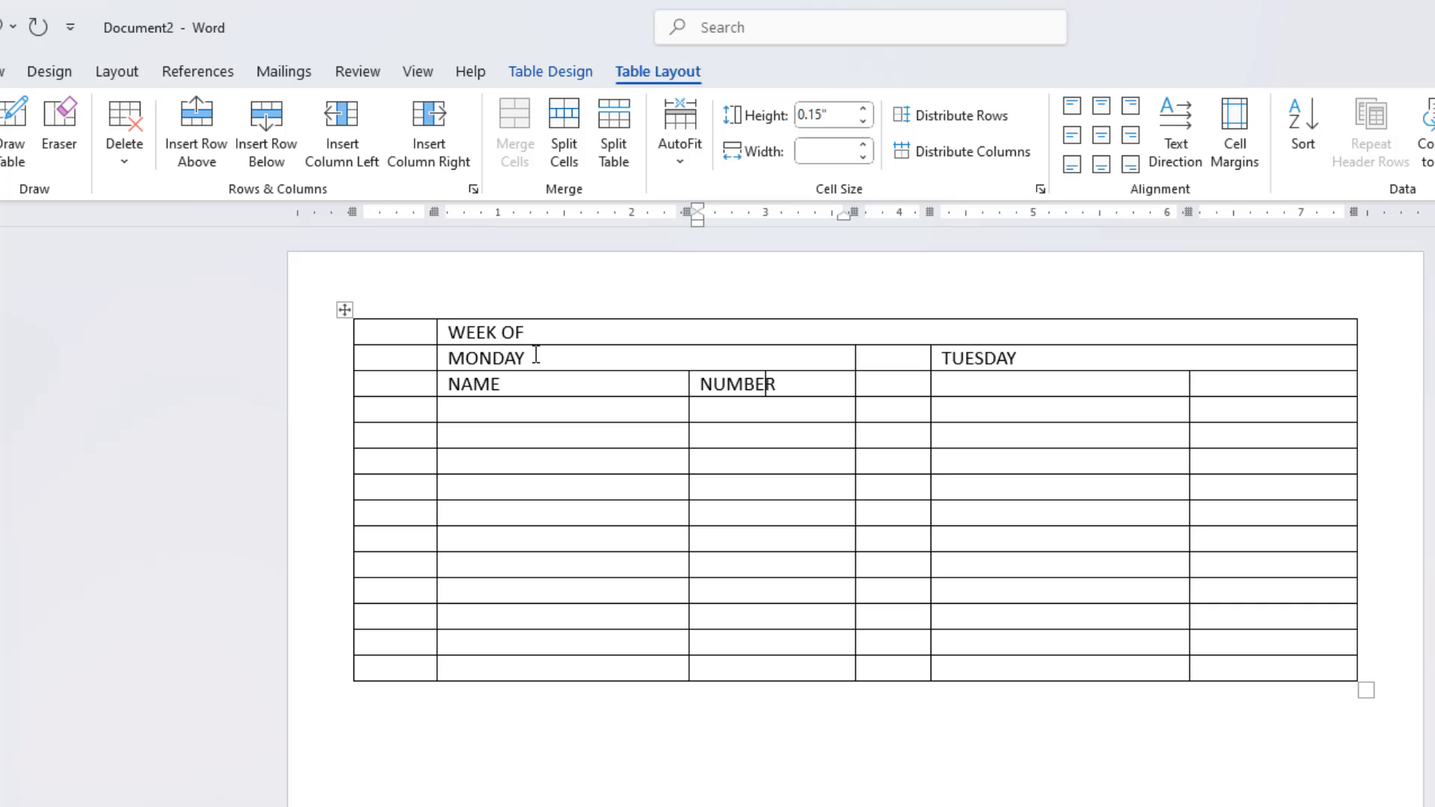
key("Tab")
type("NAME")
key("Tab")
type("NUMBER")
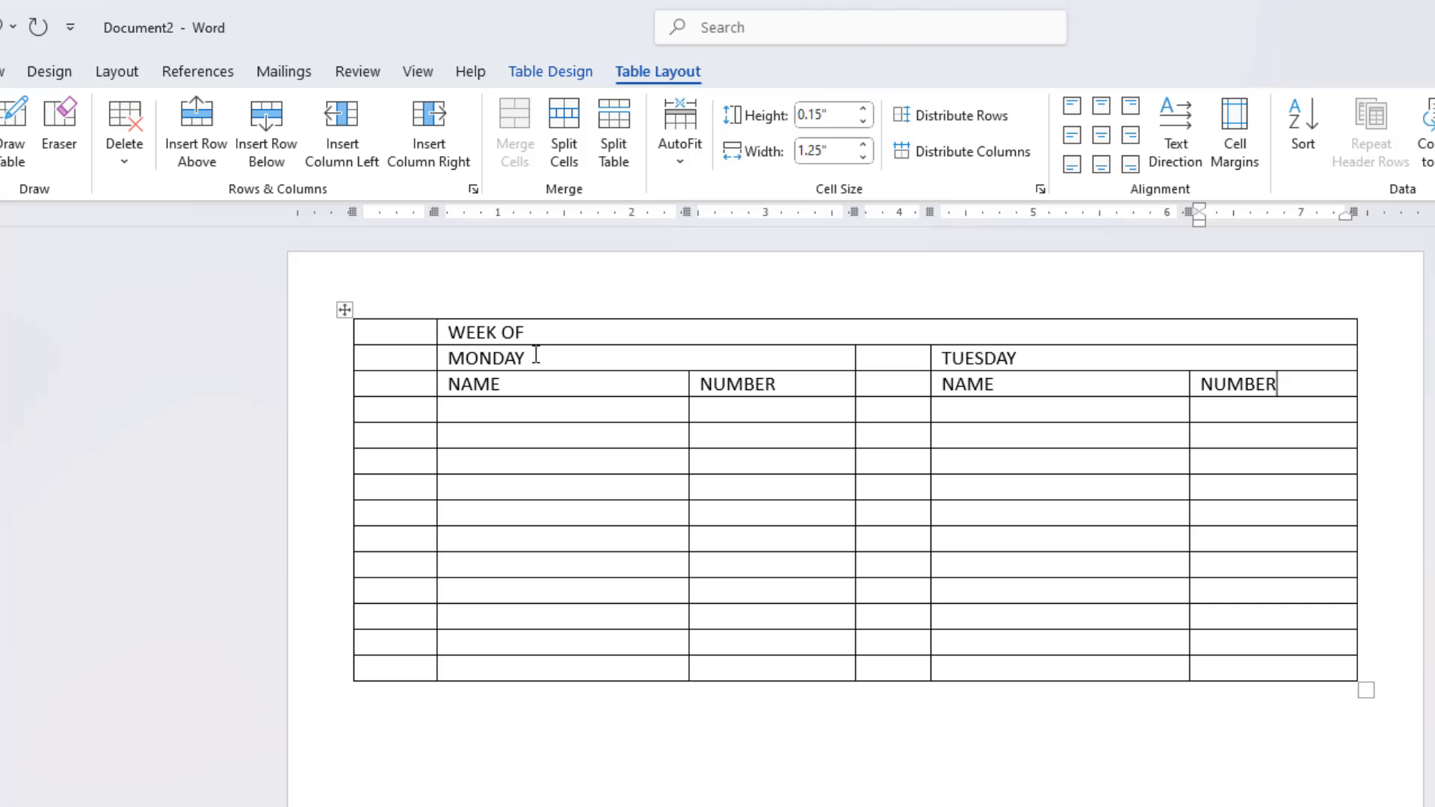
Step: Fill the first column from the fourth row down with the times 08:00, 09:00, 10:00, 11:00, 12:00 and 13:00
key("Tab")
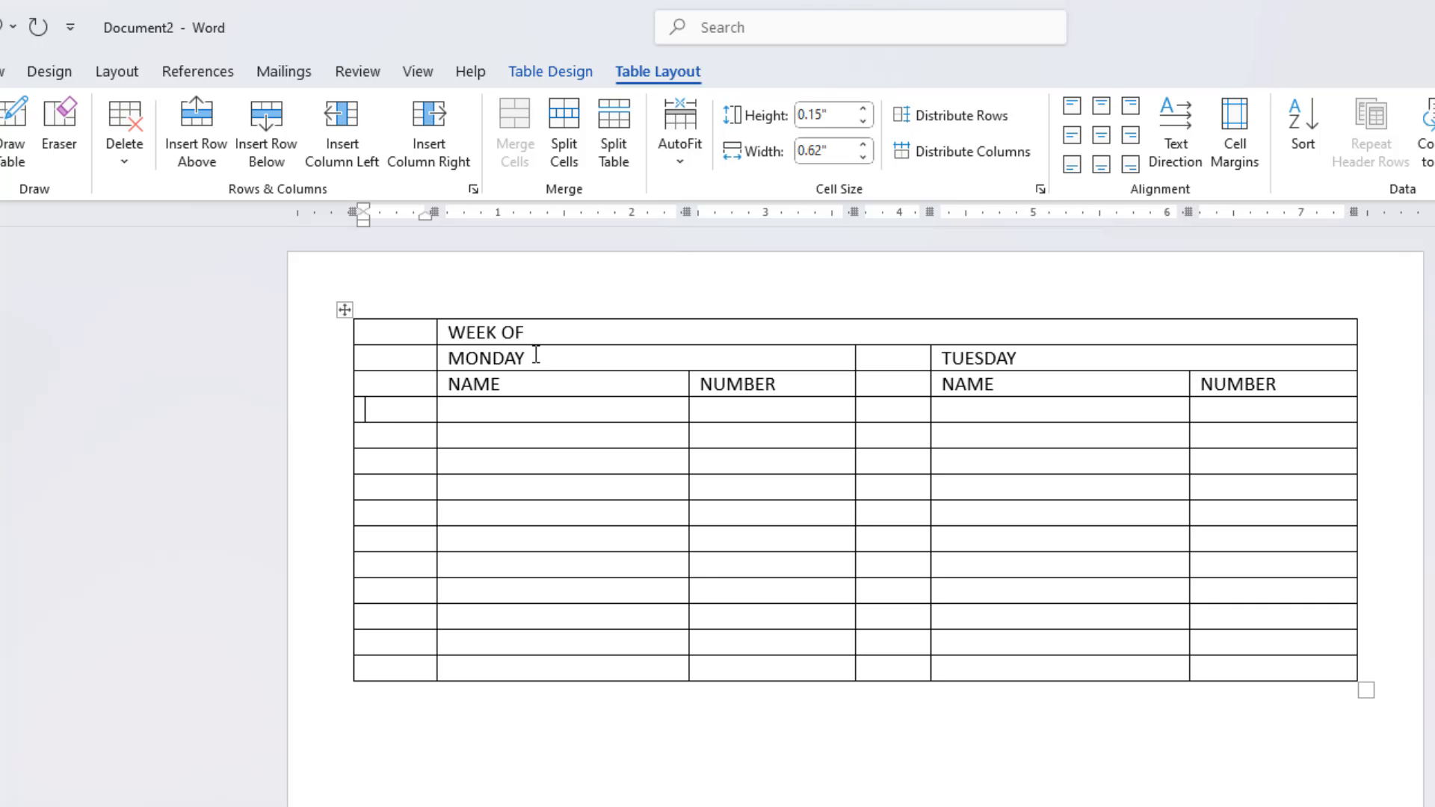
type("08:00")
key("Down")
type("09:00")
key("Down")
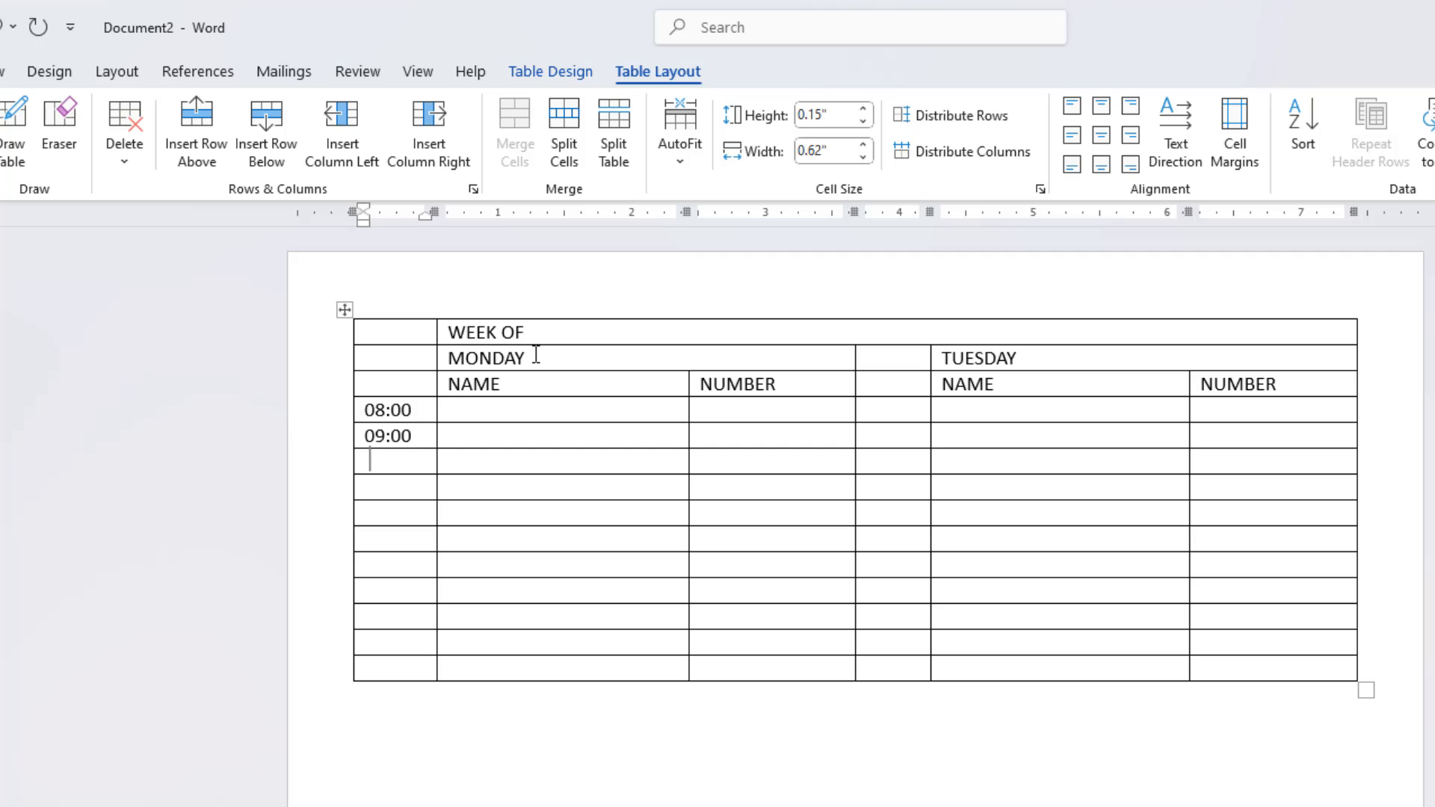
type("10:00-")
type("11:00")
key("Down")
type("12:00")
key("Down")
type("13:00")
Step: Continue the time column below 13:00 with 01:00, 02:00, 03:00, 04:00 and 05:00
key("Down")
type("01:00")
key("Down")
type("02:00")
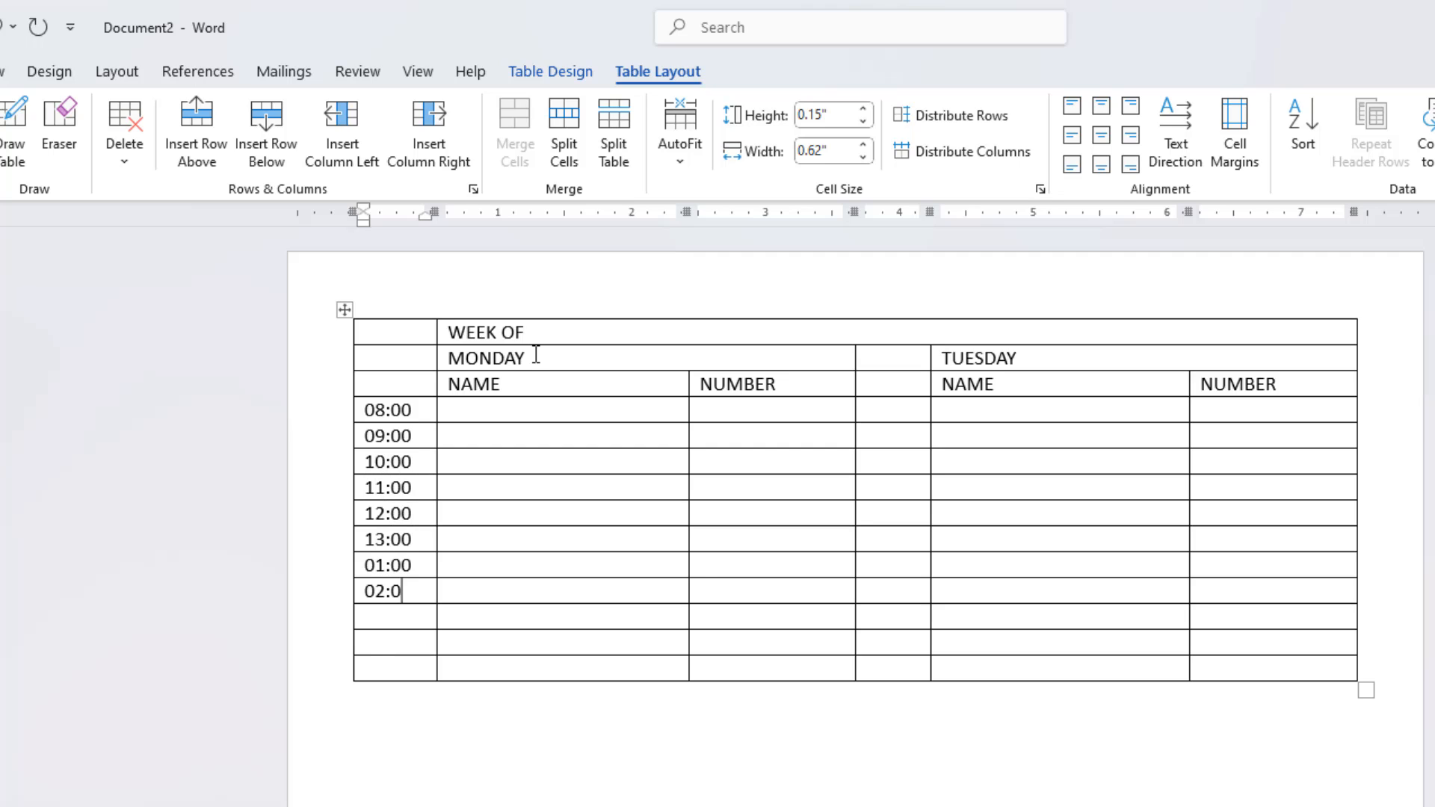
key("Down")
type("03:00")
key("Down")
type("04:00")
key("Down")
type("05:00")
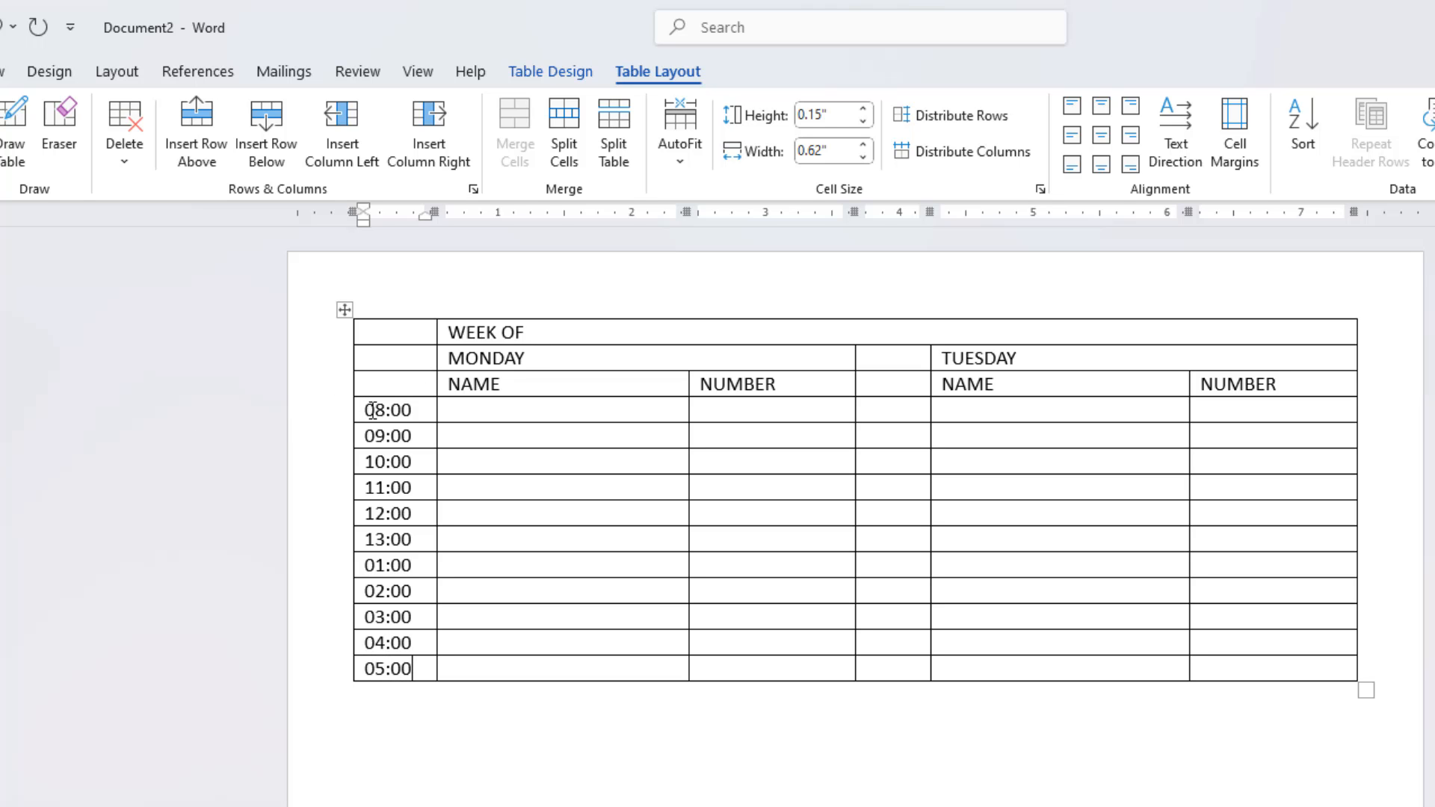
Step: Copy the times 08:00 through 05:00 from the first column into the narrow column beside TUESDAY's entries, starting at the 08:00 row
left_click_drag(372, 410, 387, 669)
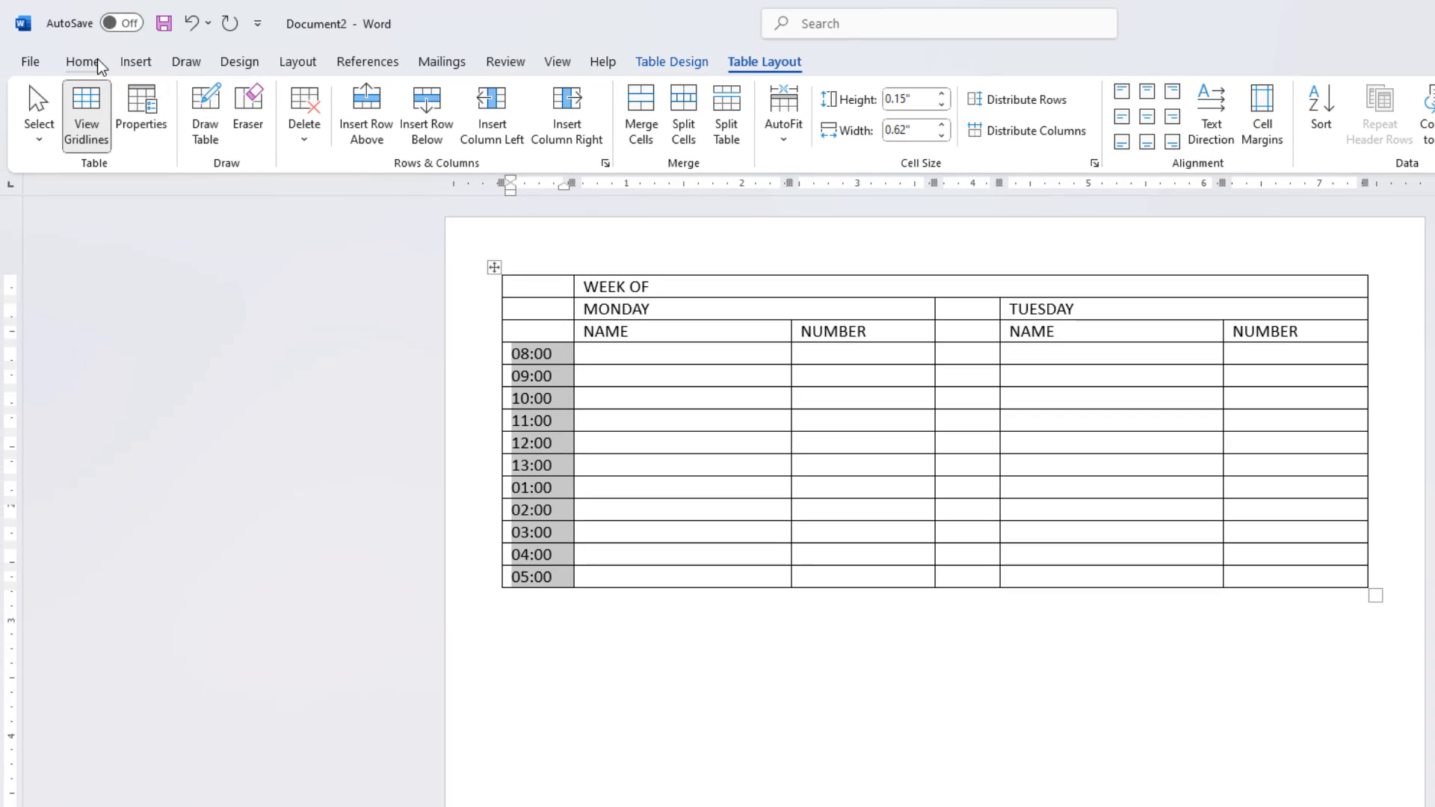
left_click(84, 62)
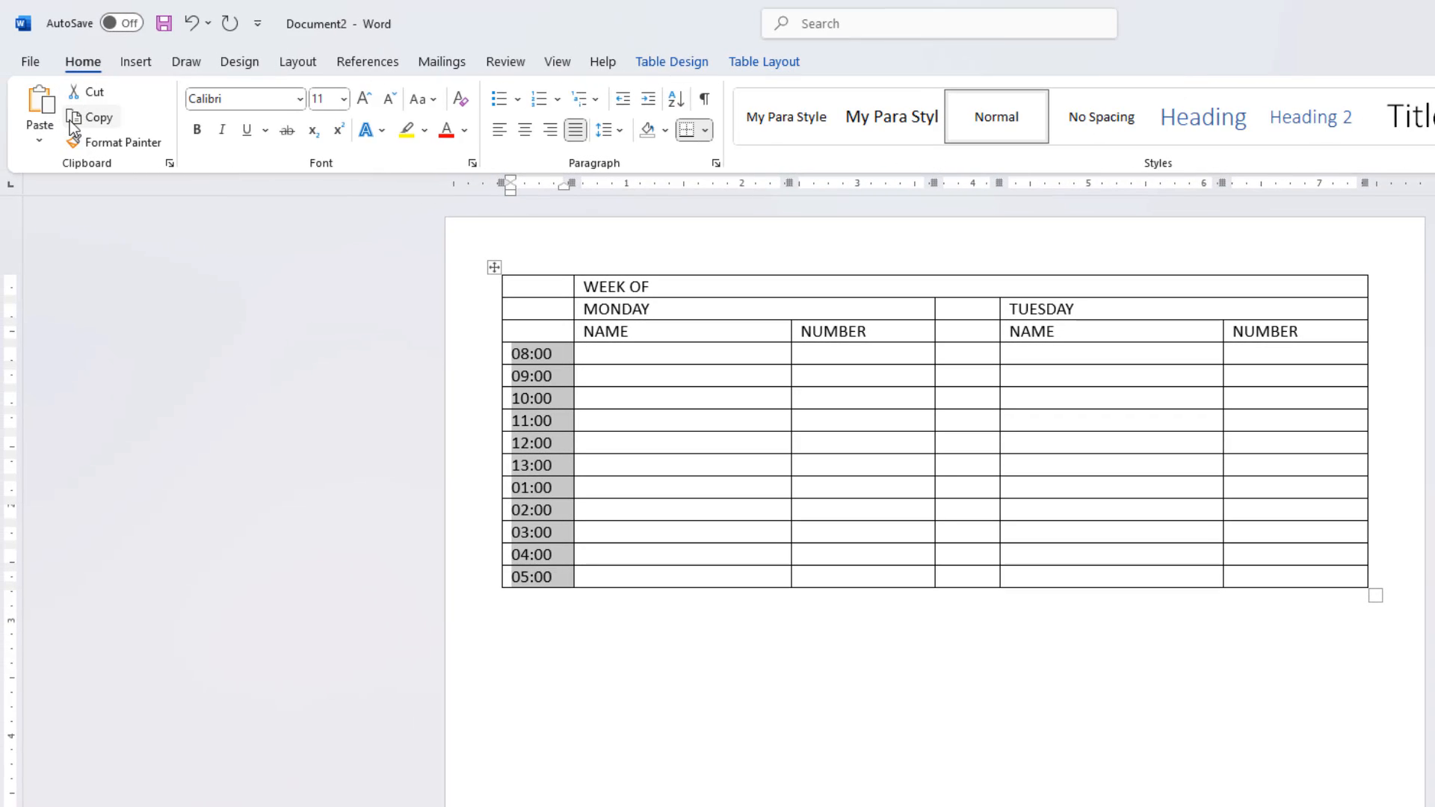
key("ctrl+c")
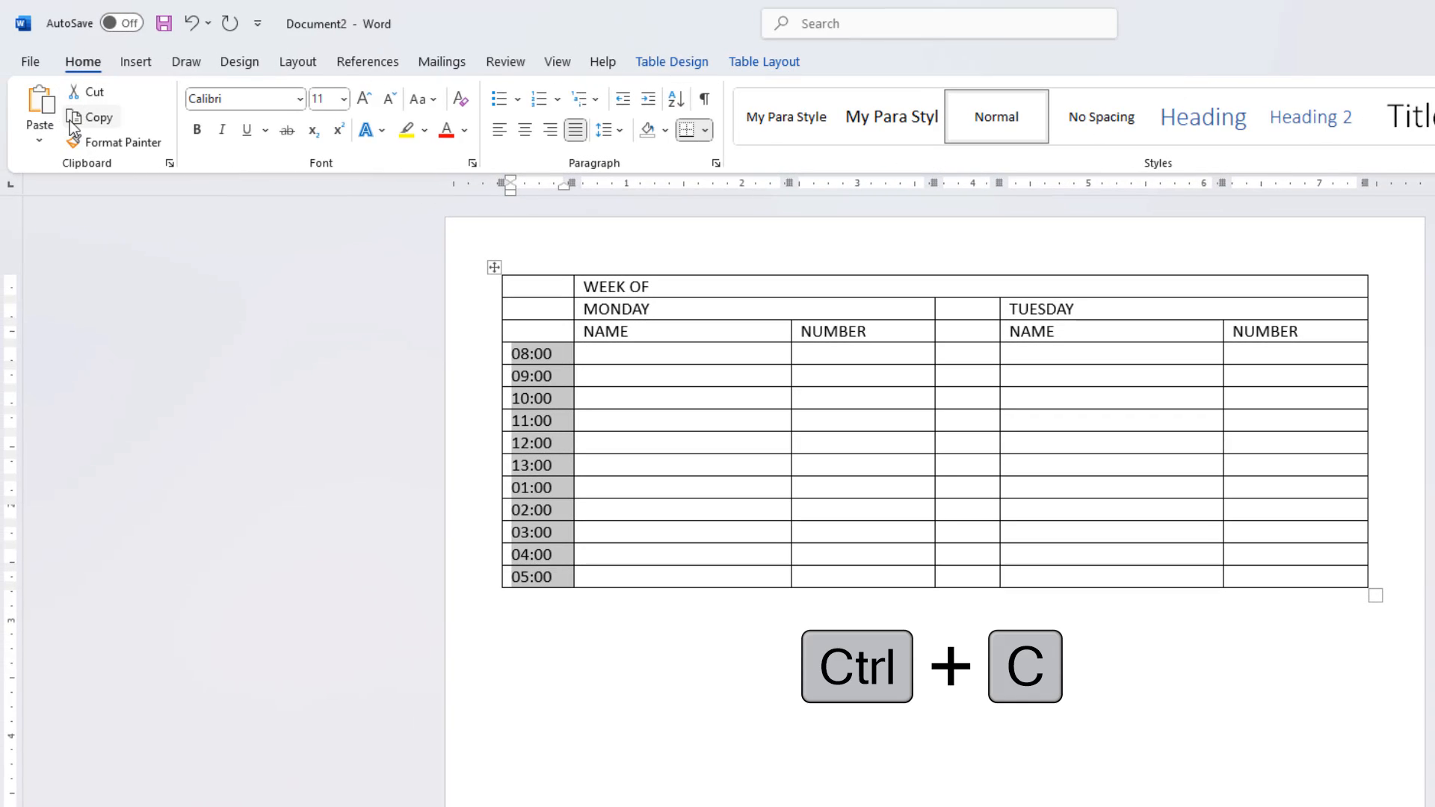
left_click(958, 355)
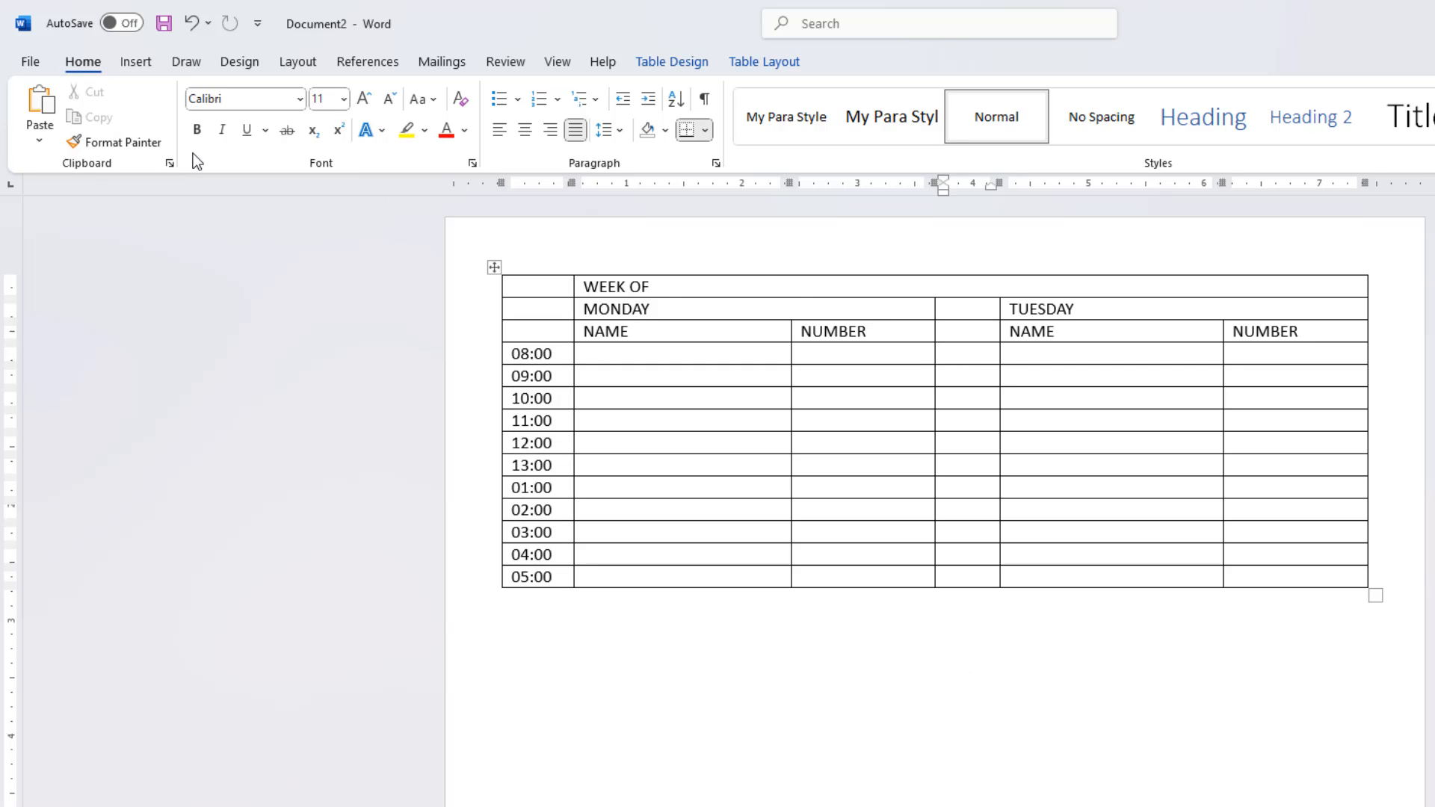
key("ctrl+v")
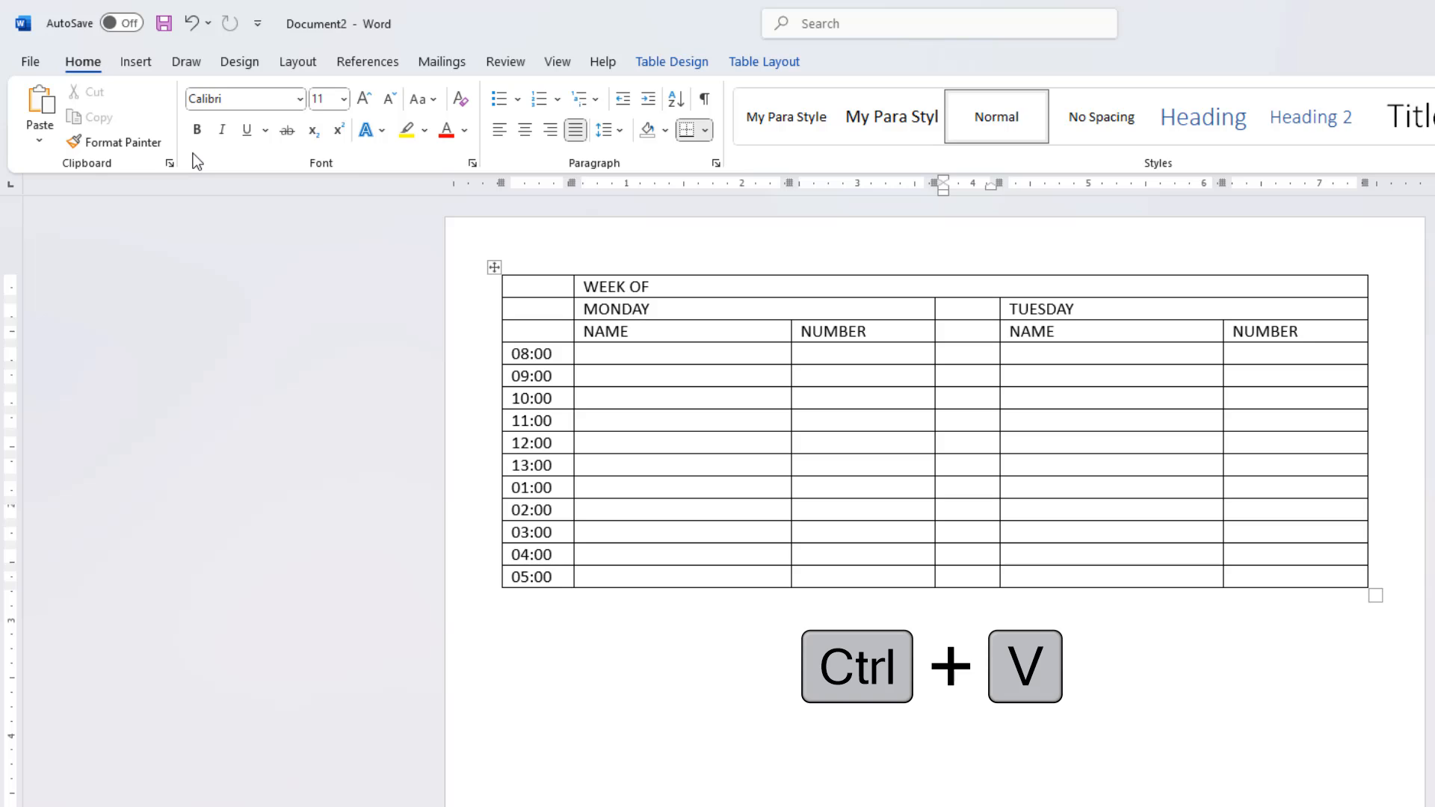
left_click(46, 105)
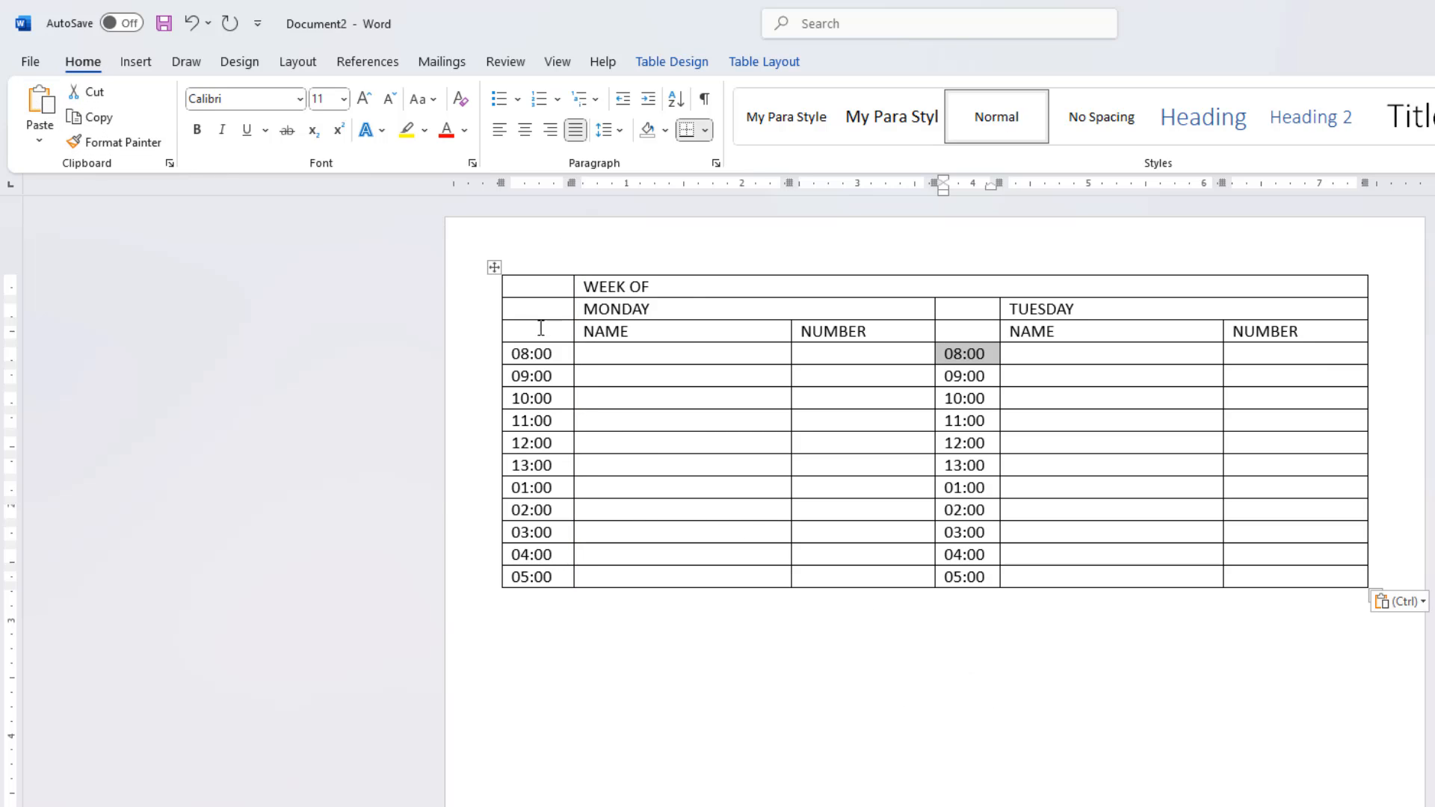
Step: Right-align the WEEK OF heading and increase its font size to 22
left_click(610, 286)
left_click_drag(585, 287, 672, 288)
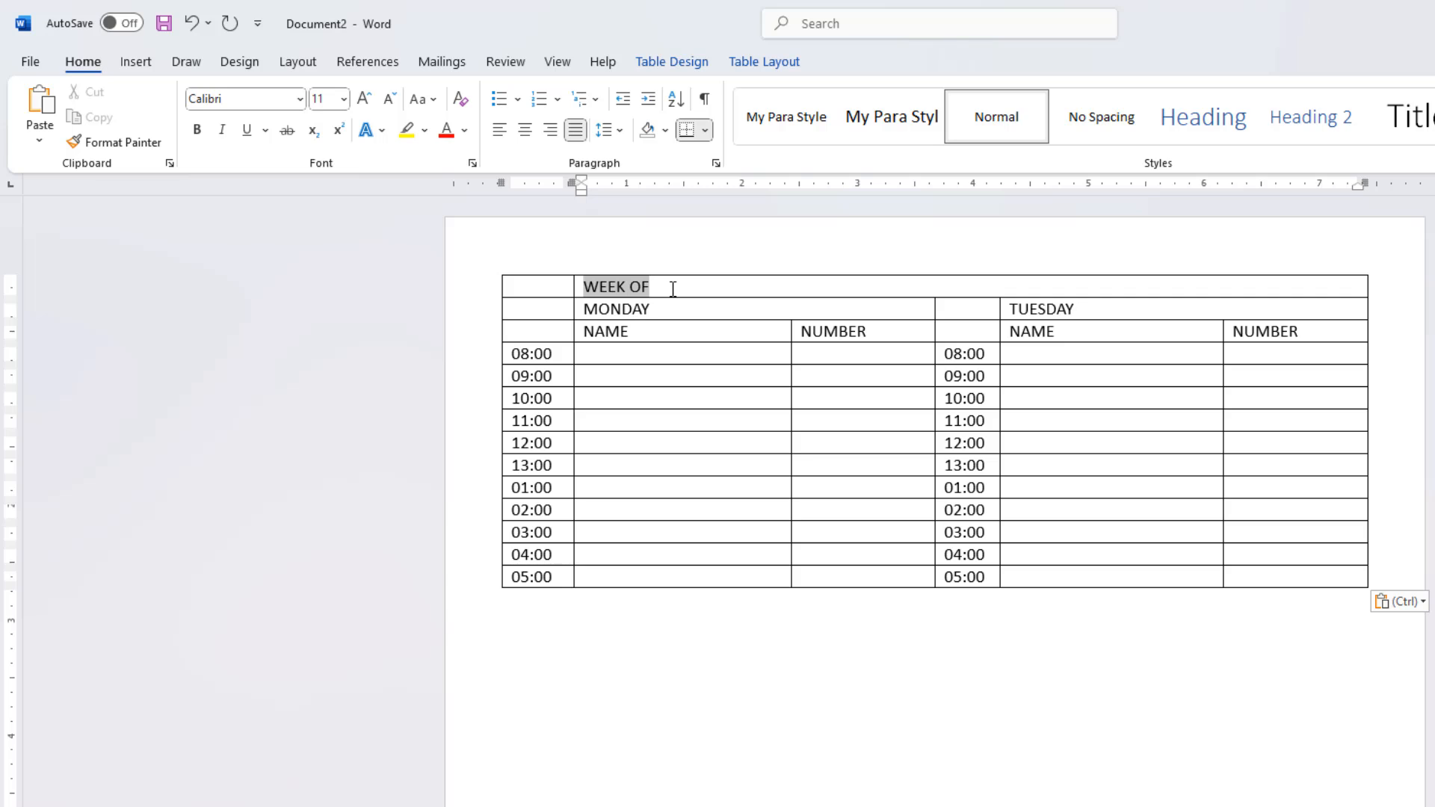
left_click(551, 130)
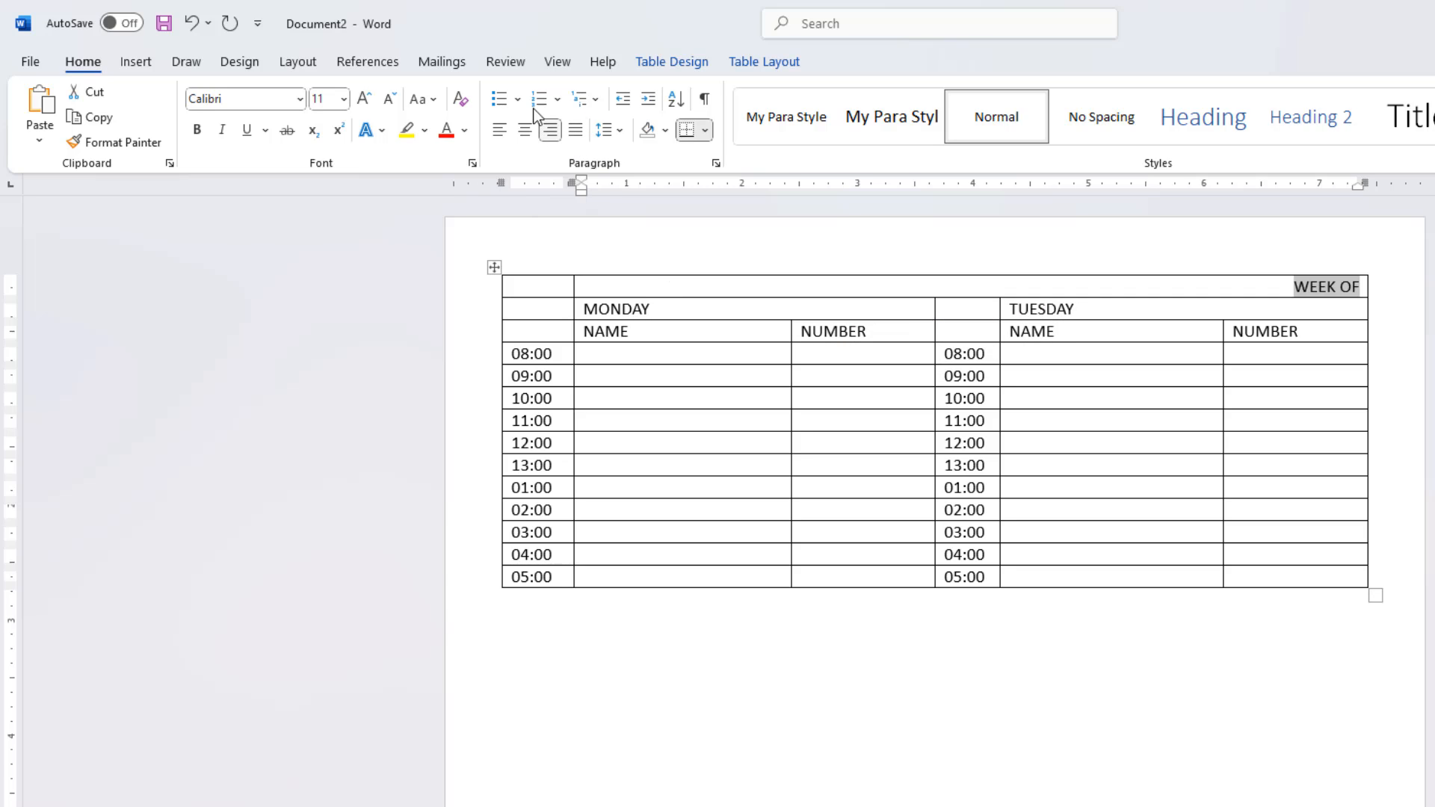
left_click(366, 100)
left_click(366, 100)
left_click(366, 100)
left_click(366, 100)
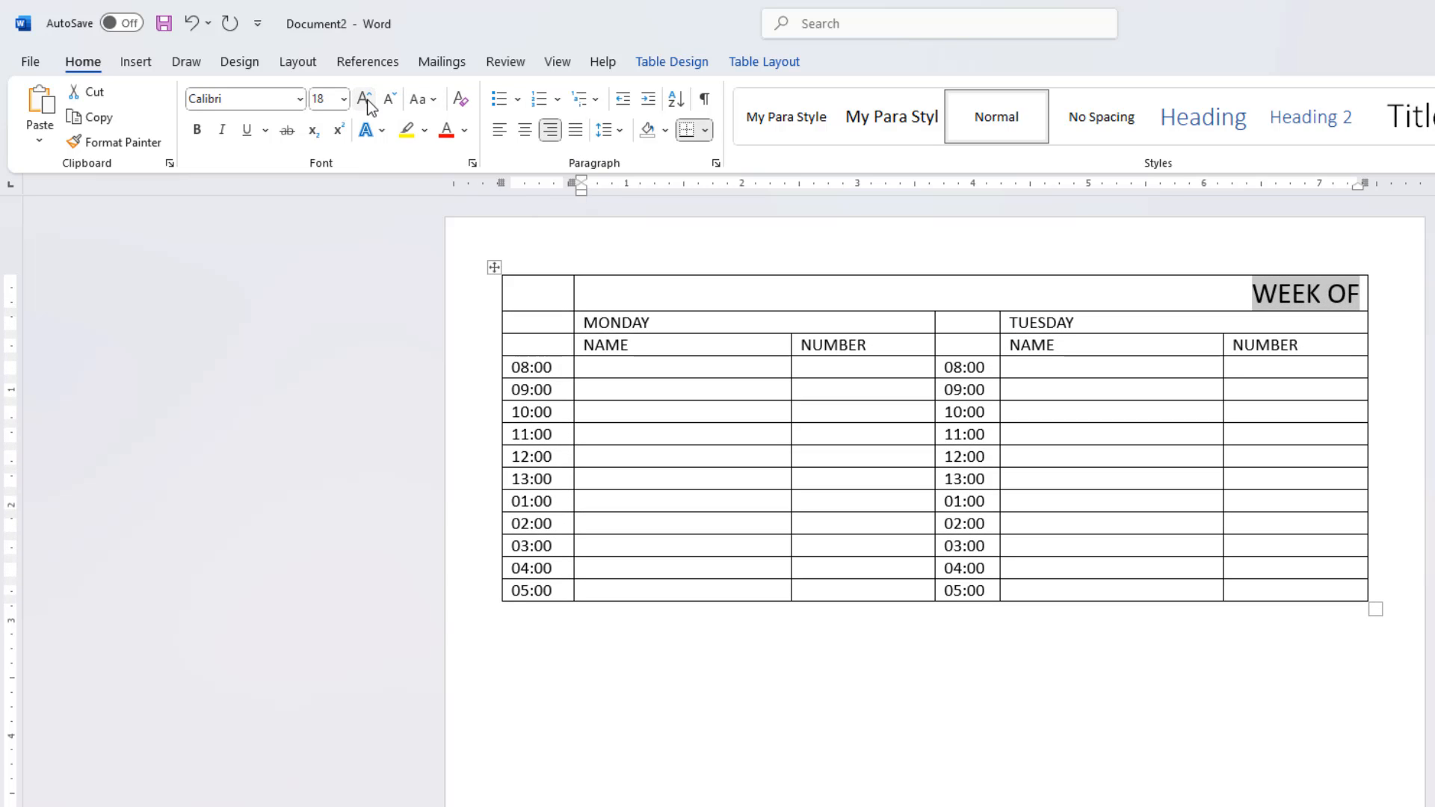
left_click(366, 100)
left_click(366, 100)
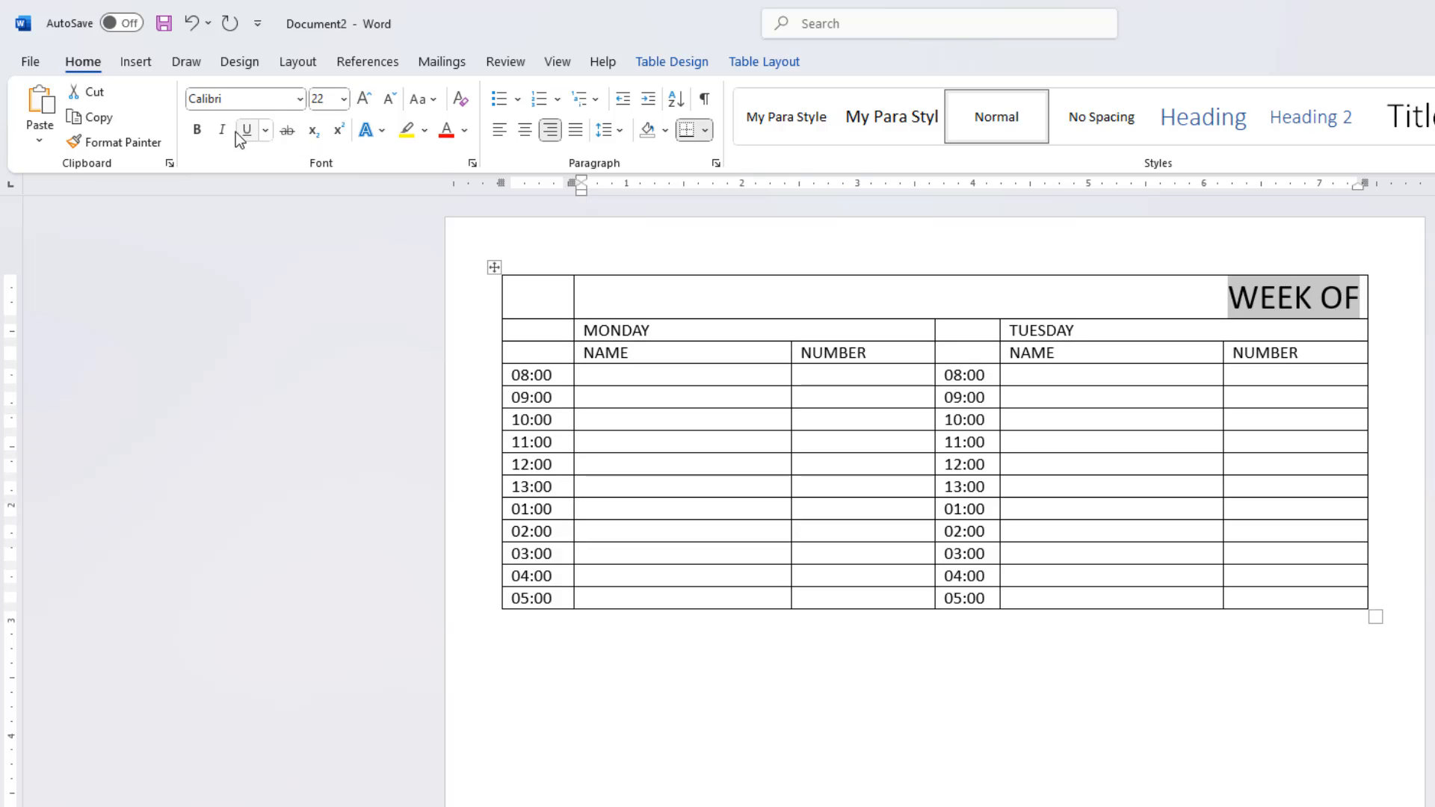
Step: Make the WEEK OF heading bold and blue, and apply the same blue font color to MONDAY and TUESDAY
left_click(197, 132)
left_click(467, 138)
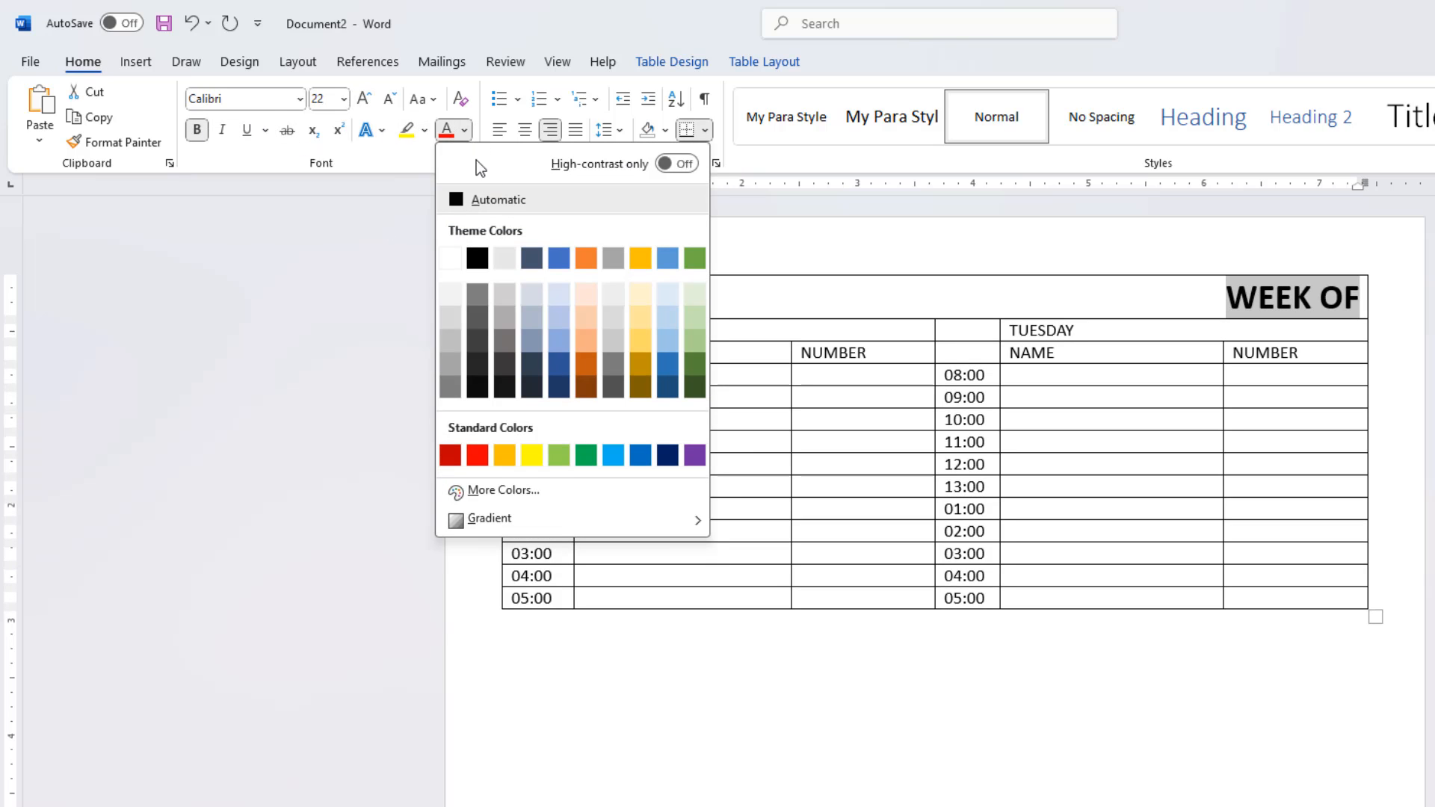
left_click(553, 263)
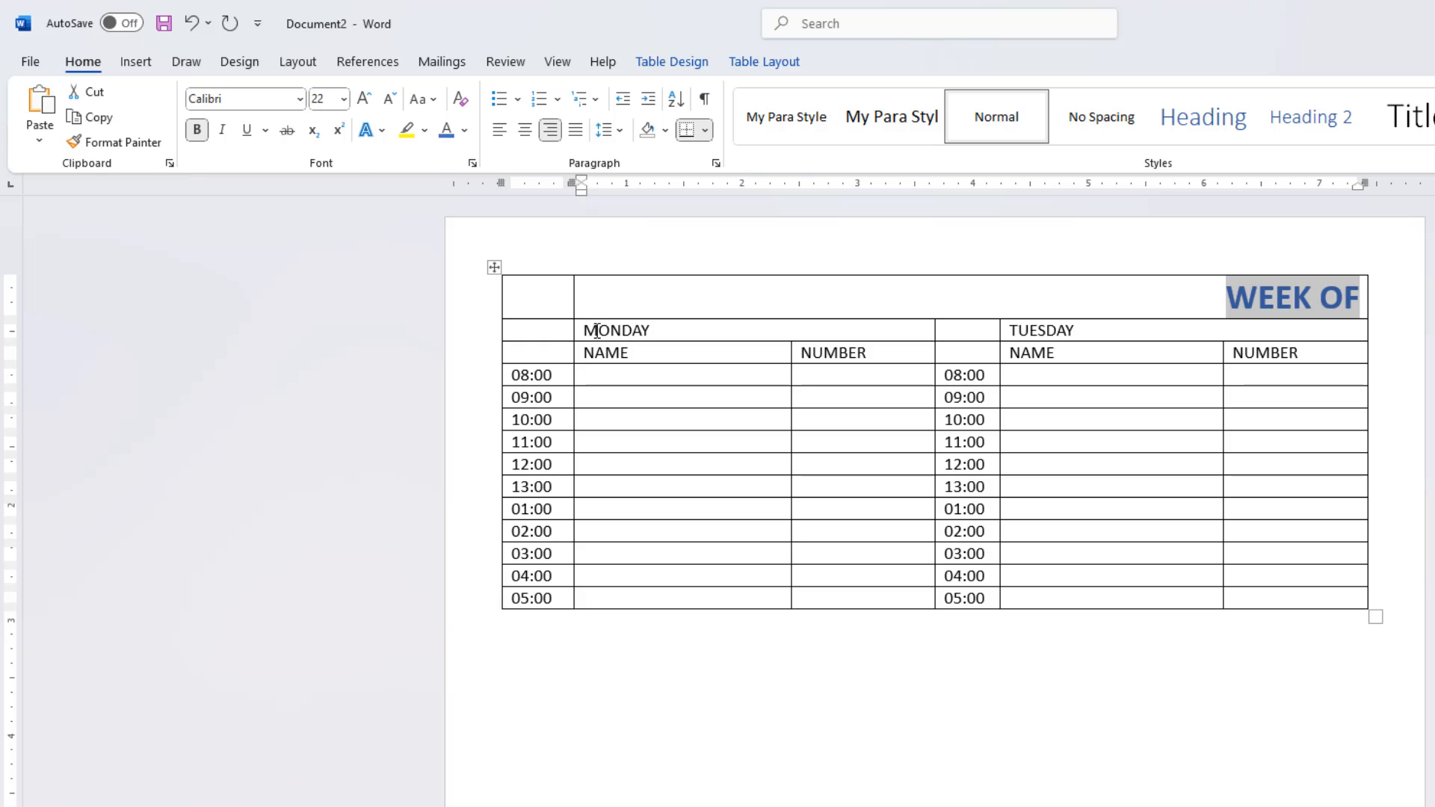
left_click_drag(577, 329, 1041, 325)
left_click(447, 129)
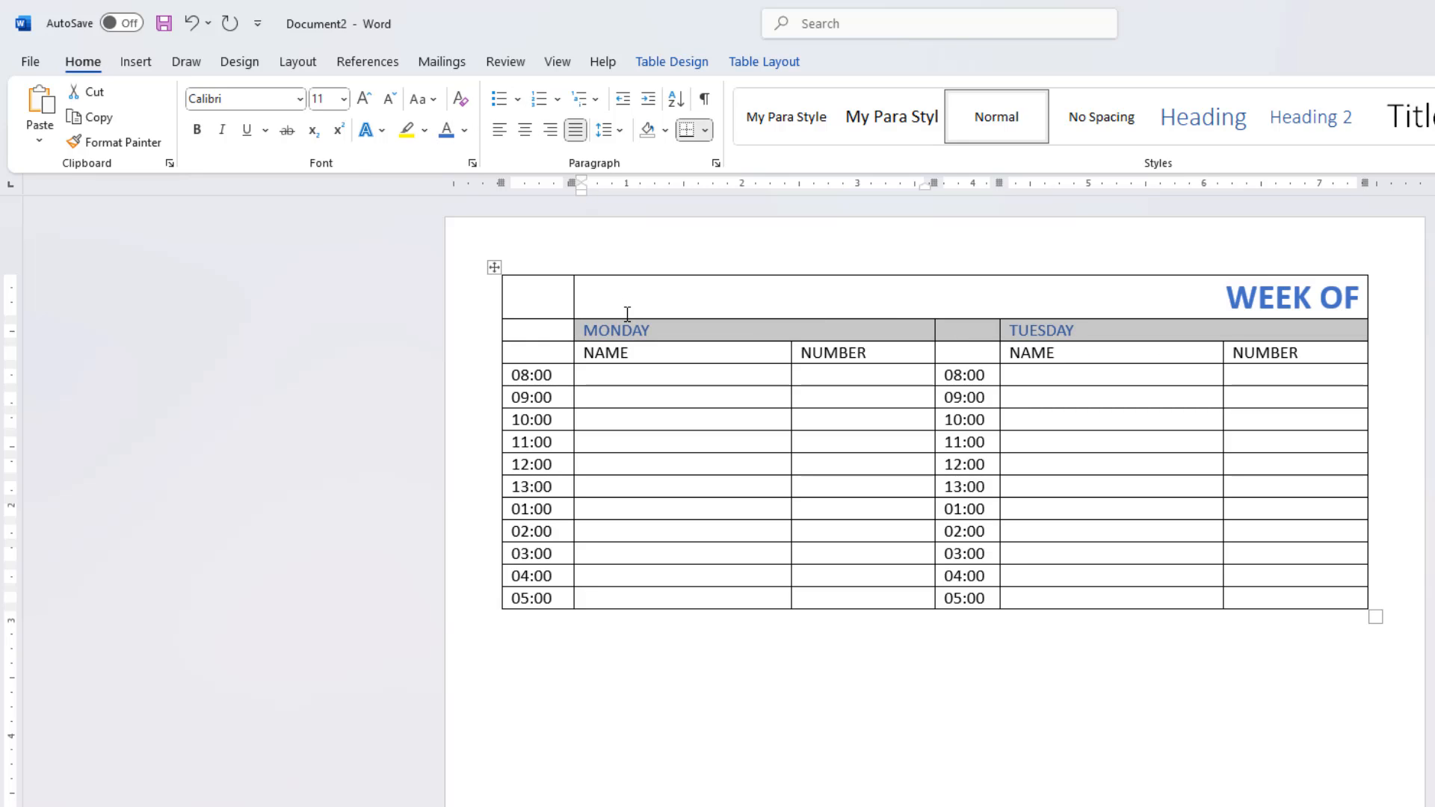
Step: Shade MONDAY's NAME and NUMBER header cells dark blue and set their text to white
left_click_drag(587, 352, 899, 355)
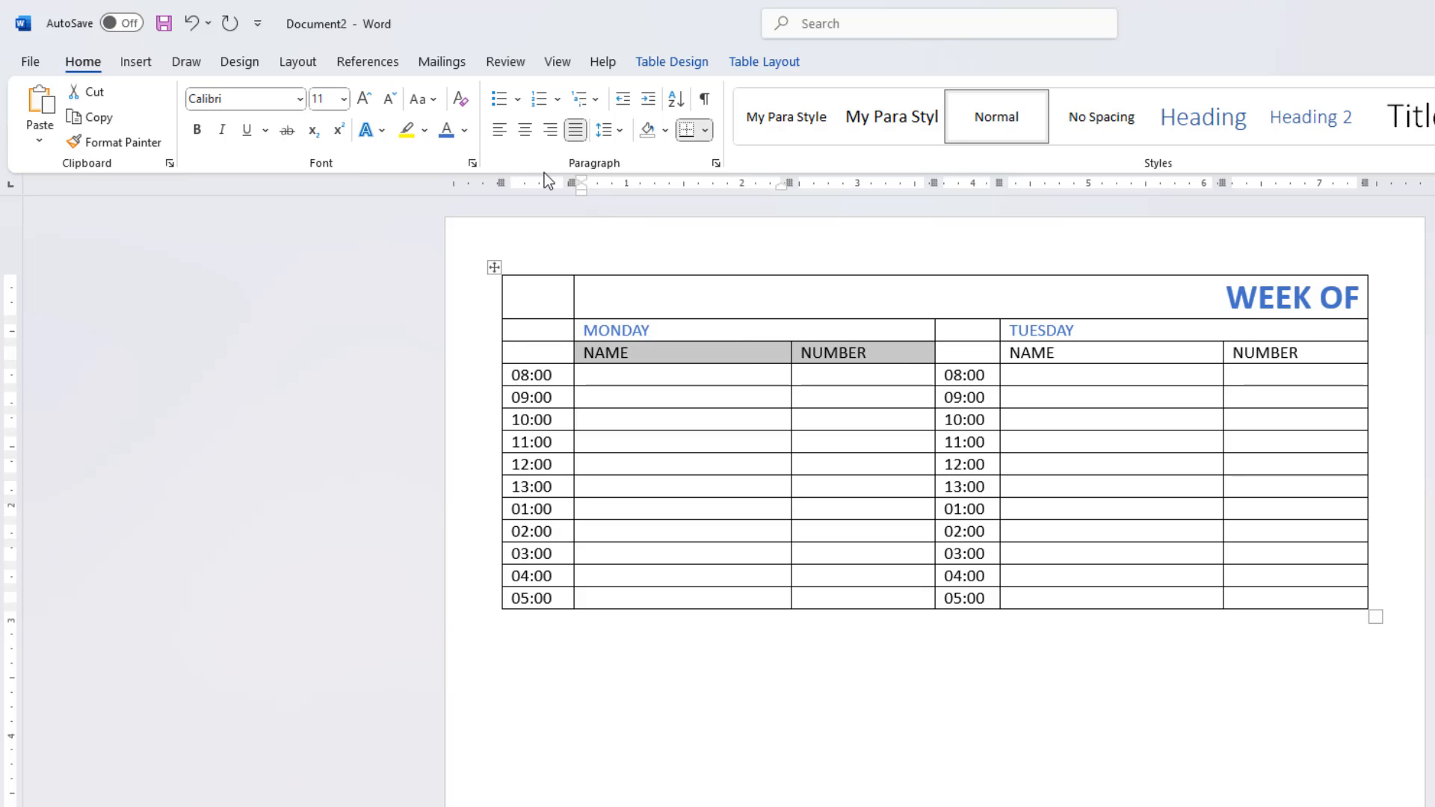
left_click(666, 136)
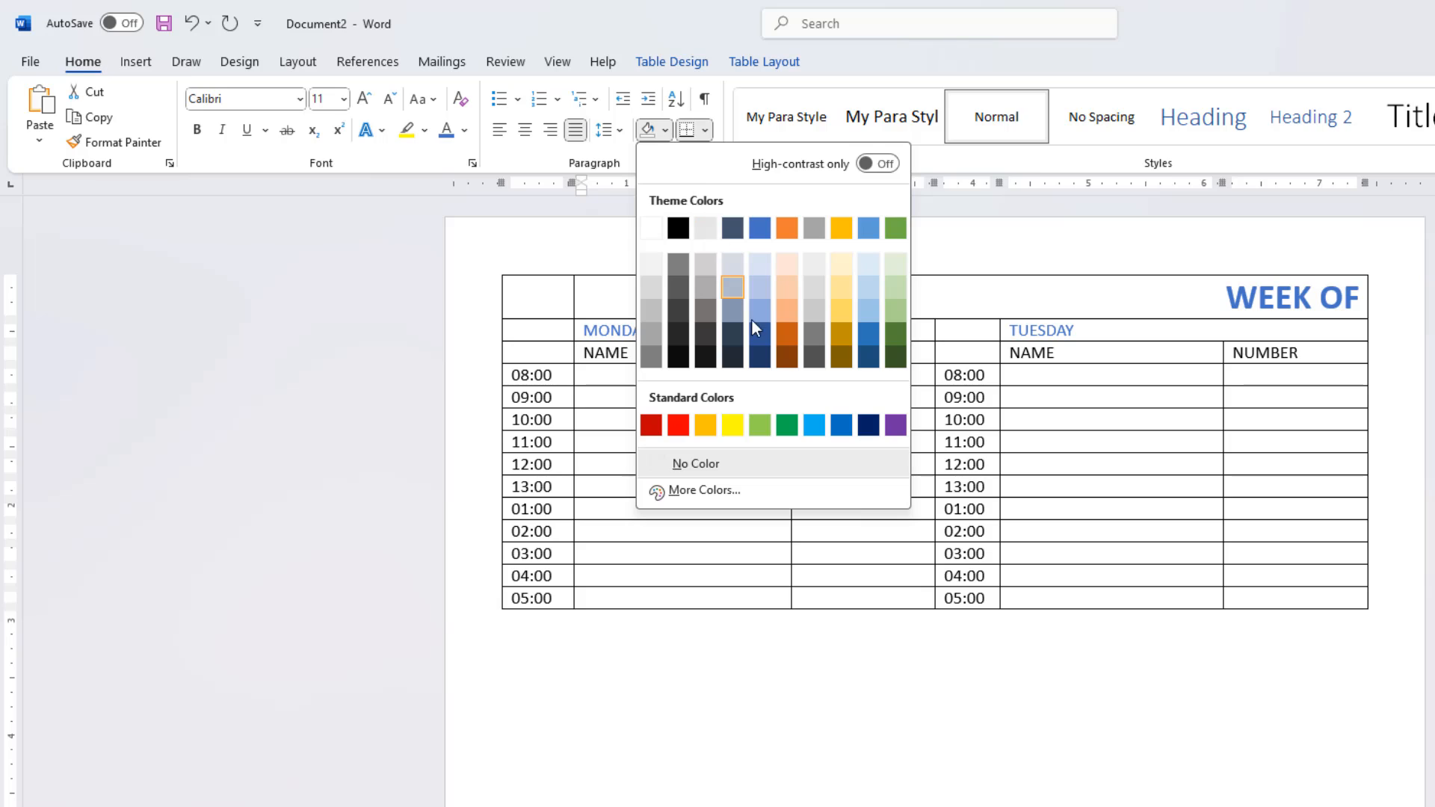
left_click(760, 342)
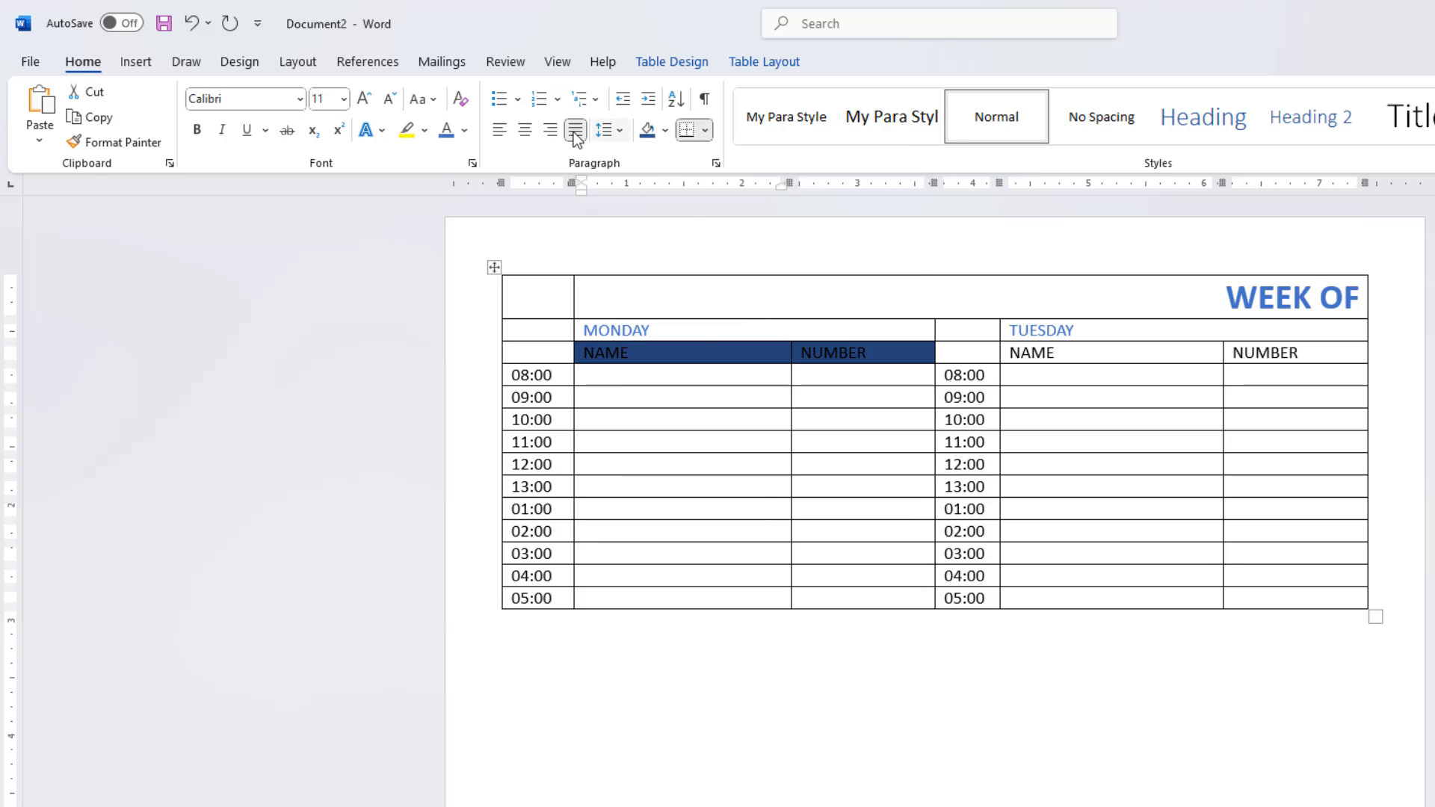
left_click(466, 130)
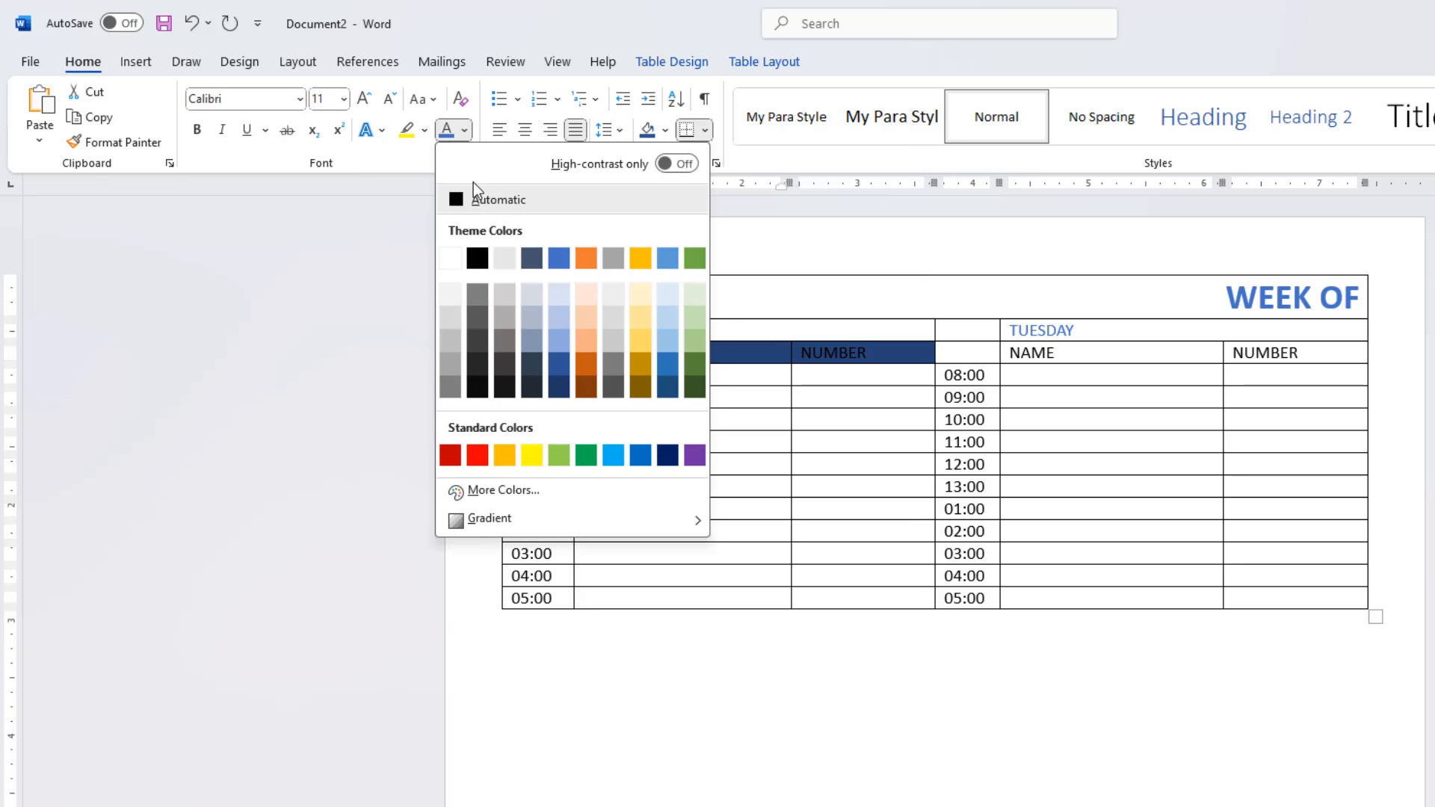
left_click(452, 253)
Step: Shade TUESDAY's NAME and NUMBER header cells dark blue and set their text to white
left_click_drag(1014, 355, 1307, 368)
left_click(649, 133)
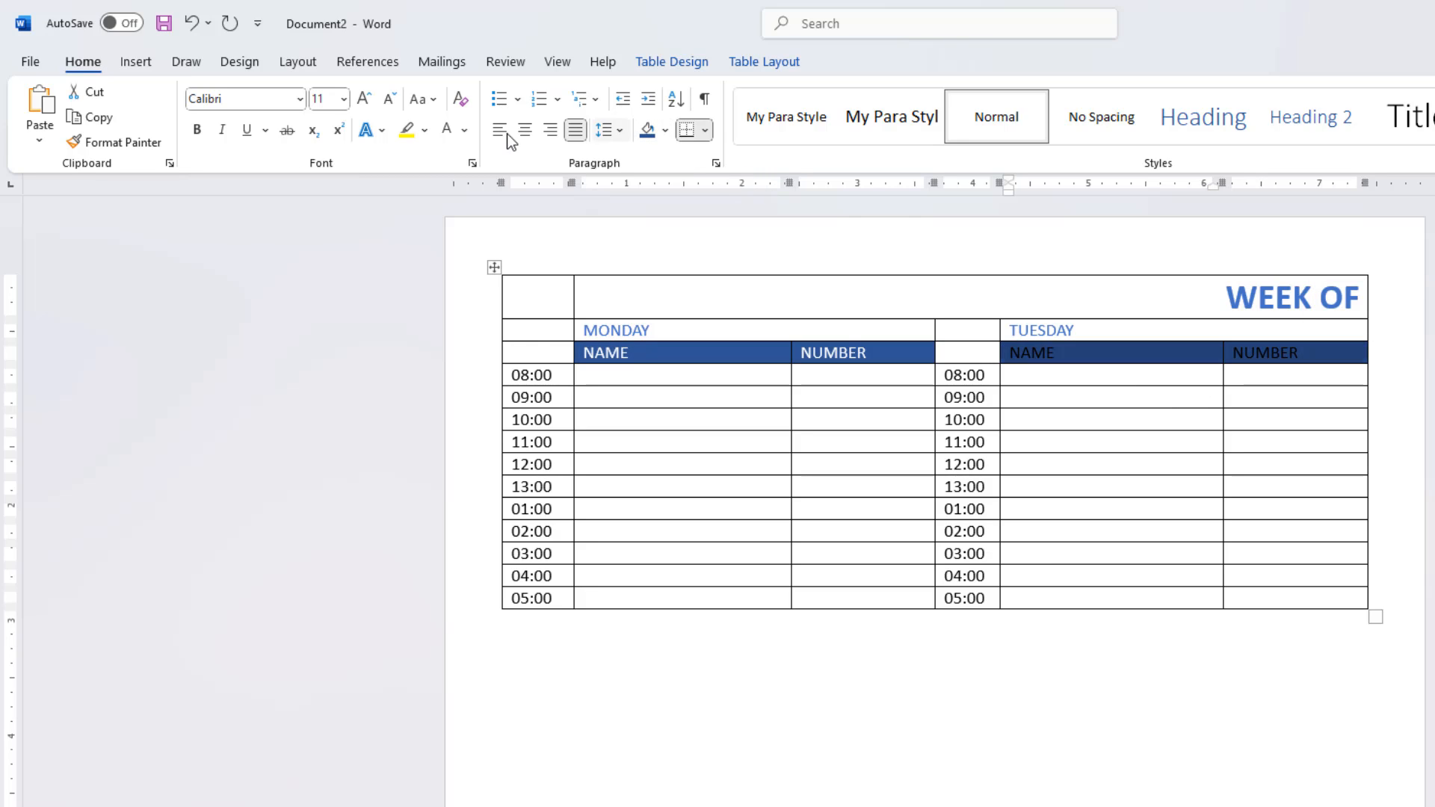
left_click(446, 131)
Step: Fill MONDAY's 08:00 row with "Client name here" under NAME and a sample phone number under NUMBER
left_click(611, 378)
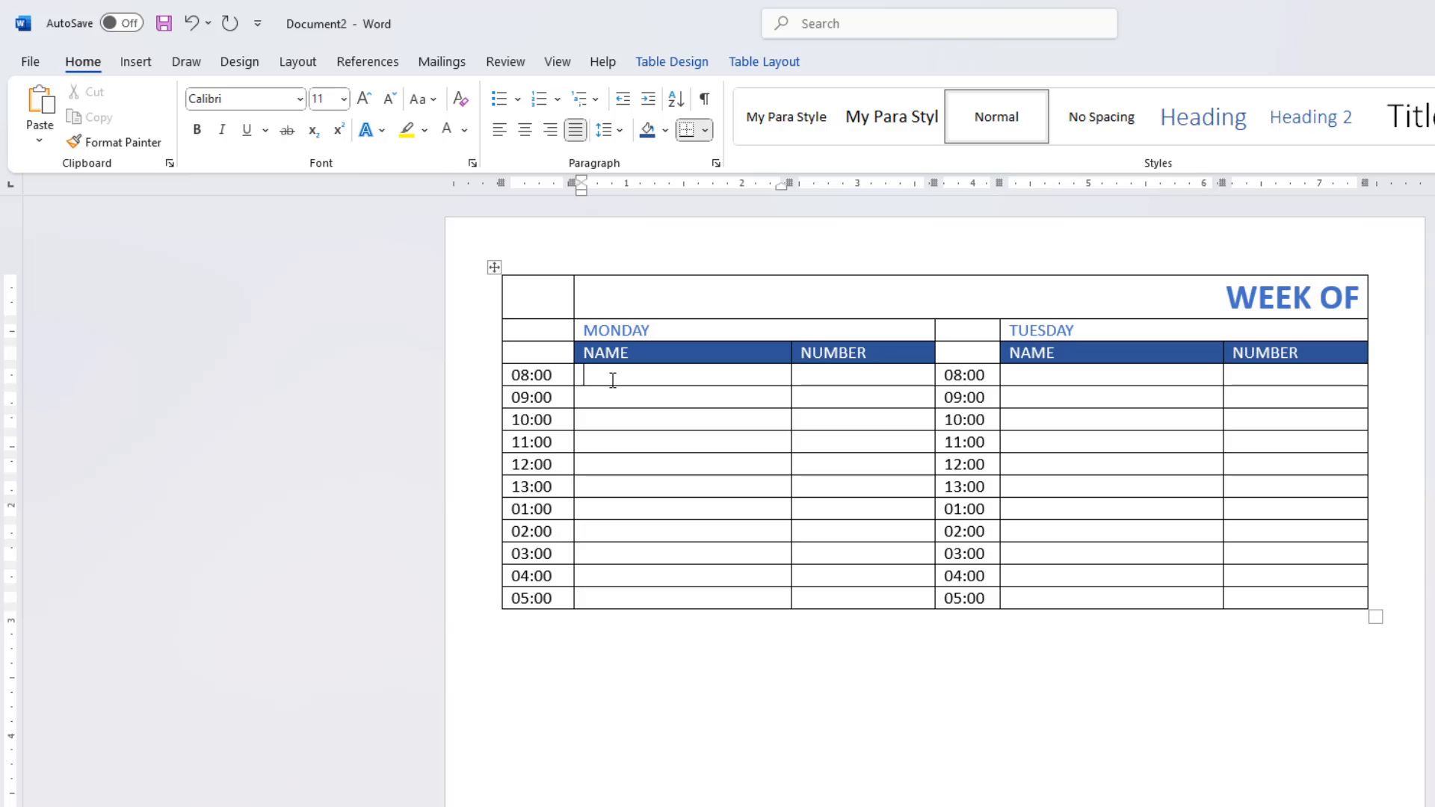
type("Client name here")
key("Tab")
type("404-555-")
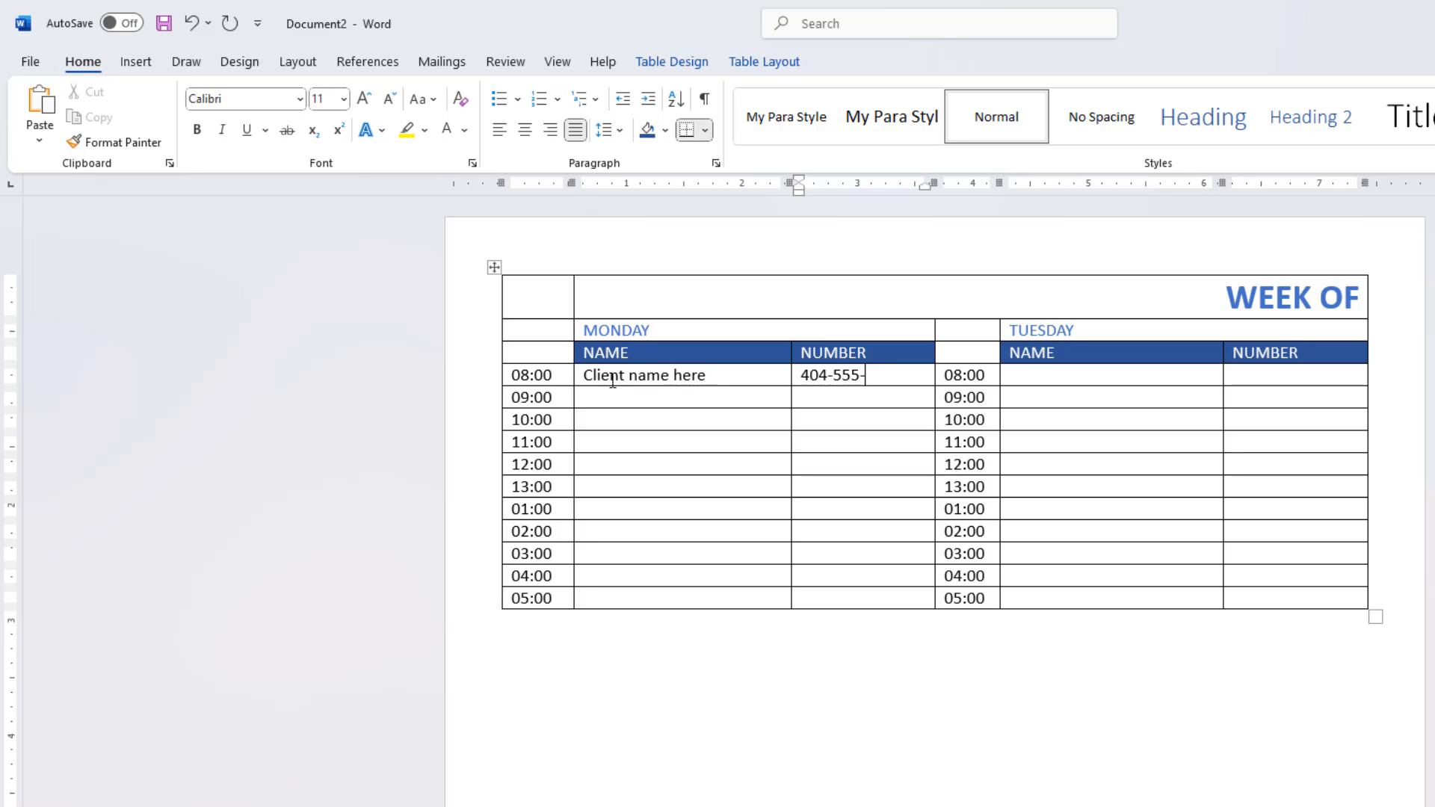
type("0132")
Step: Shade MONDAY's NAME and NUMBER cells light gray in the 09:00, 11:00, 13:00, 02:00 and 04:00 rows
left_click_drag(656, 400, 849, 397)
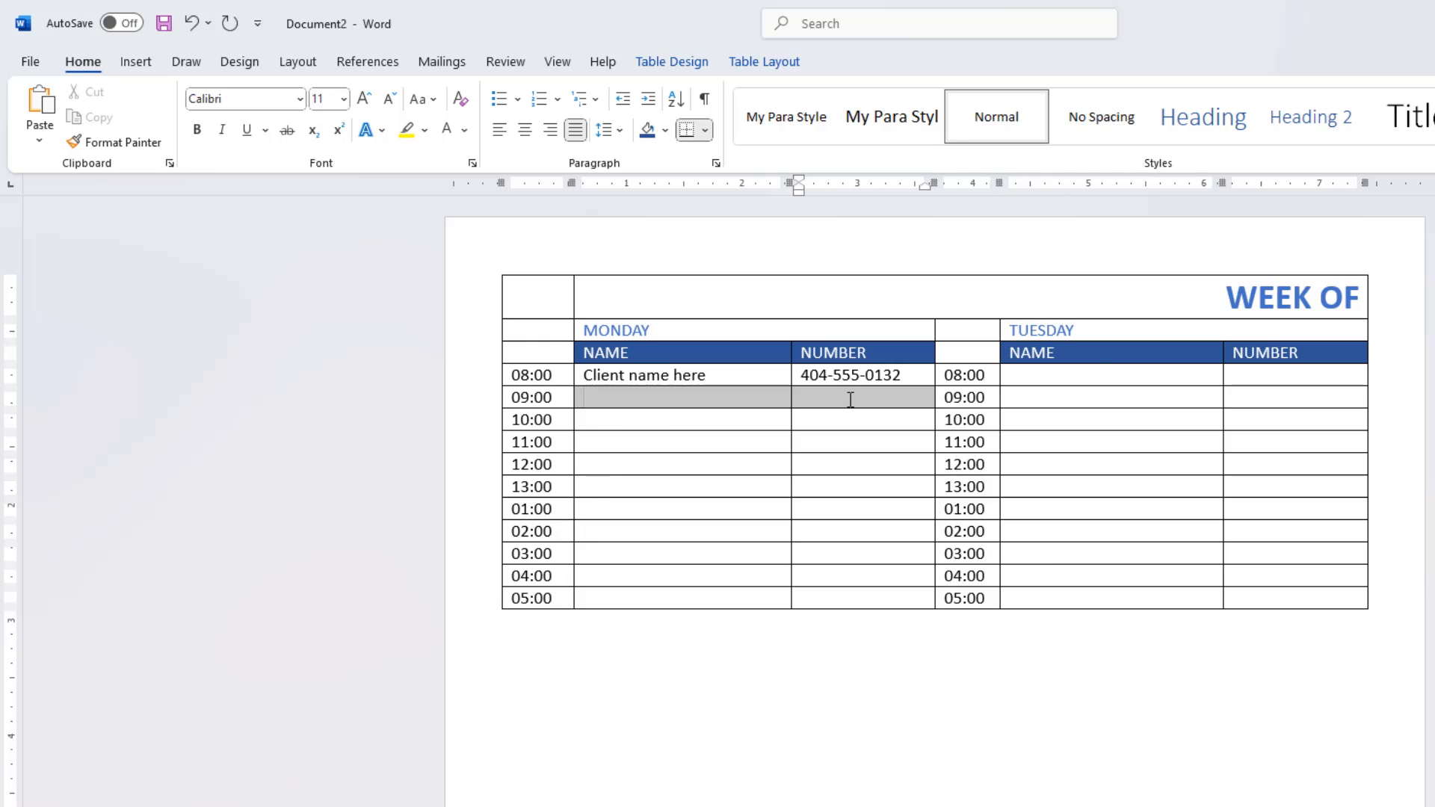
left_click_drag(706, 441, 858, 441)
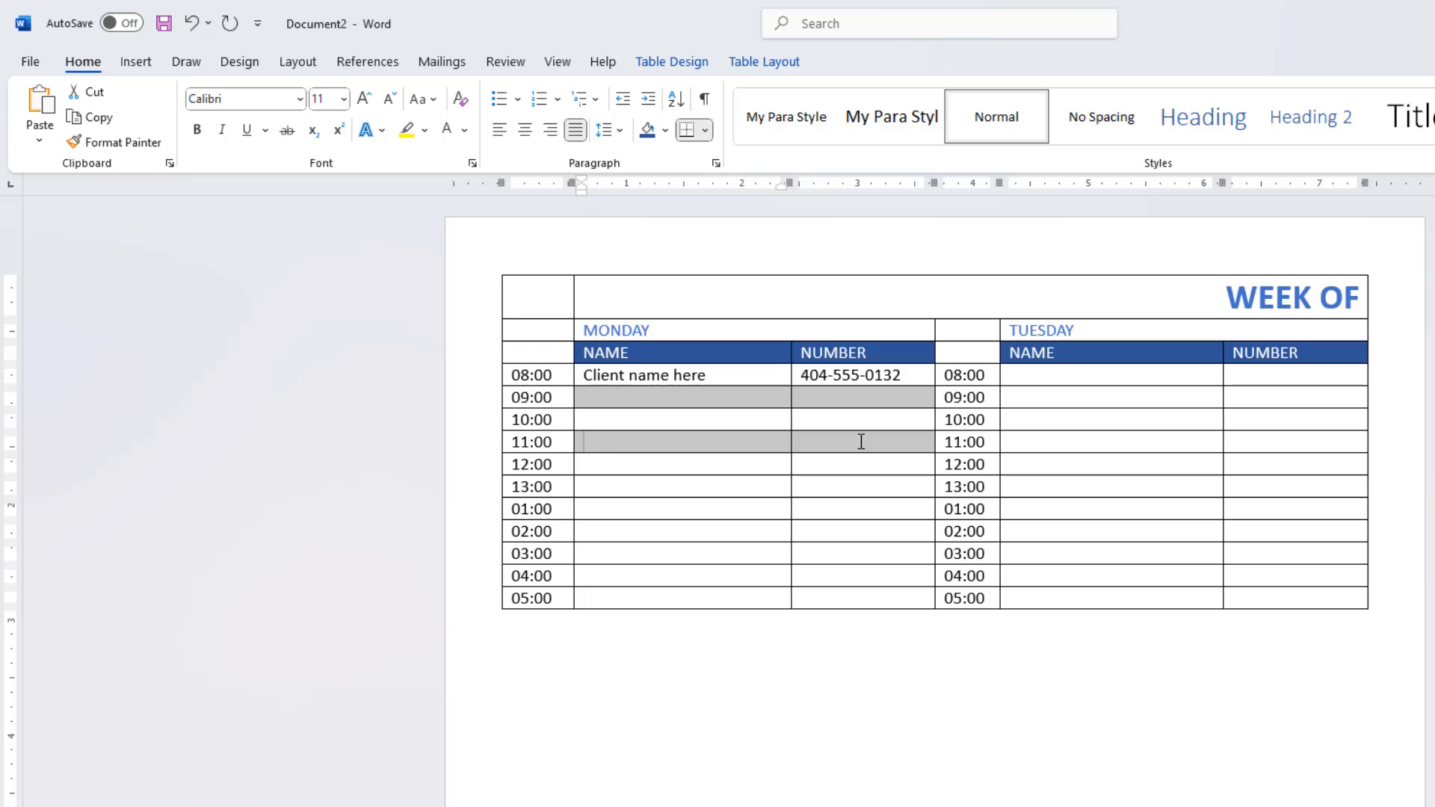
left_click_drag(736, 487, 813, 486)
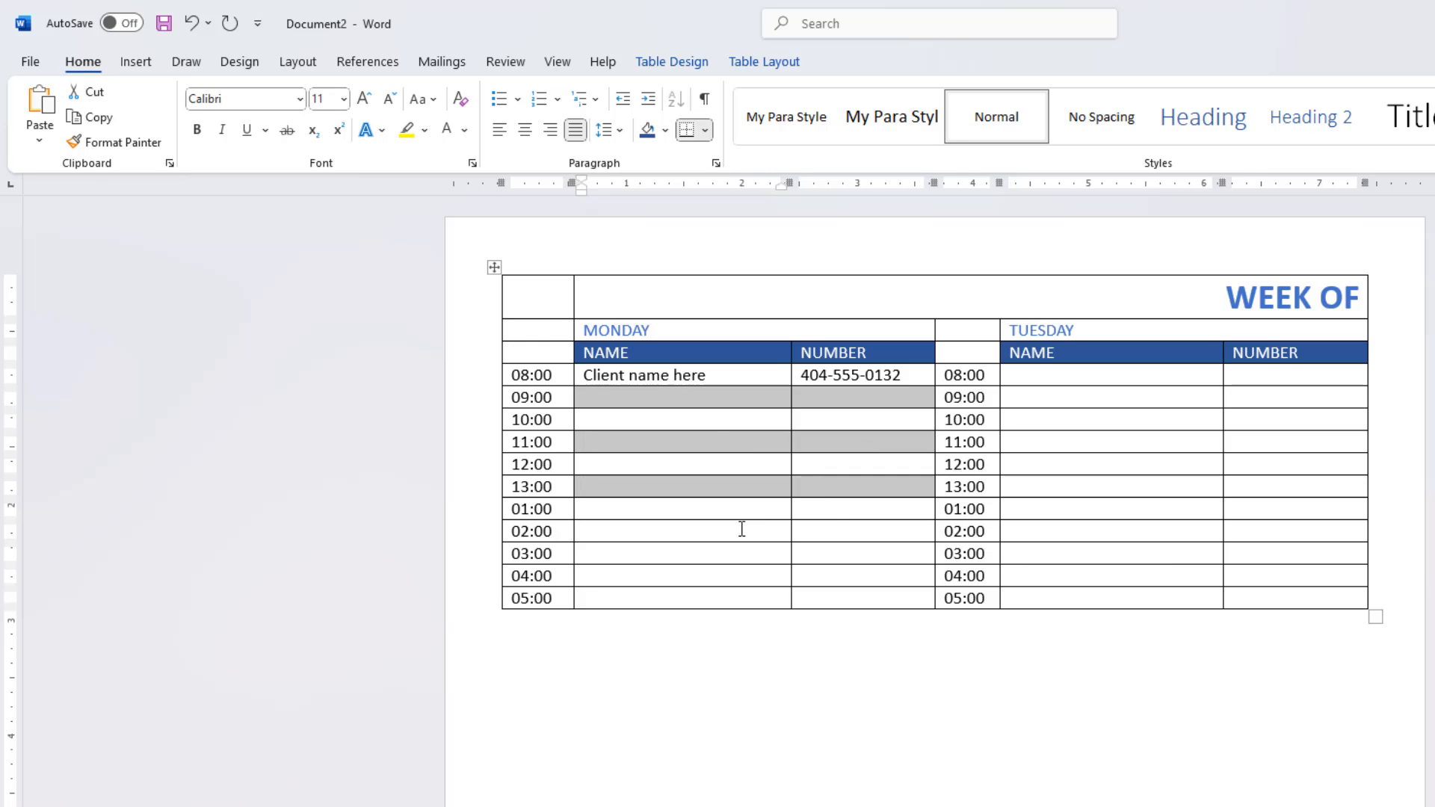
left_click_drag(740, 528, 833, 529)
left_click_drag(738, 576, 819, 570)
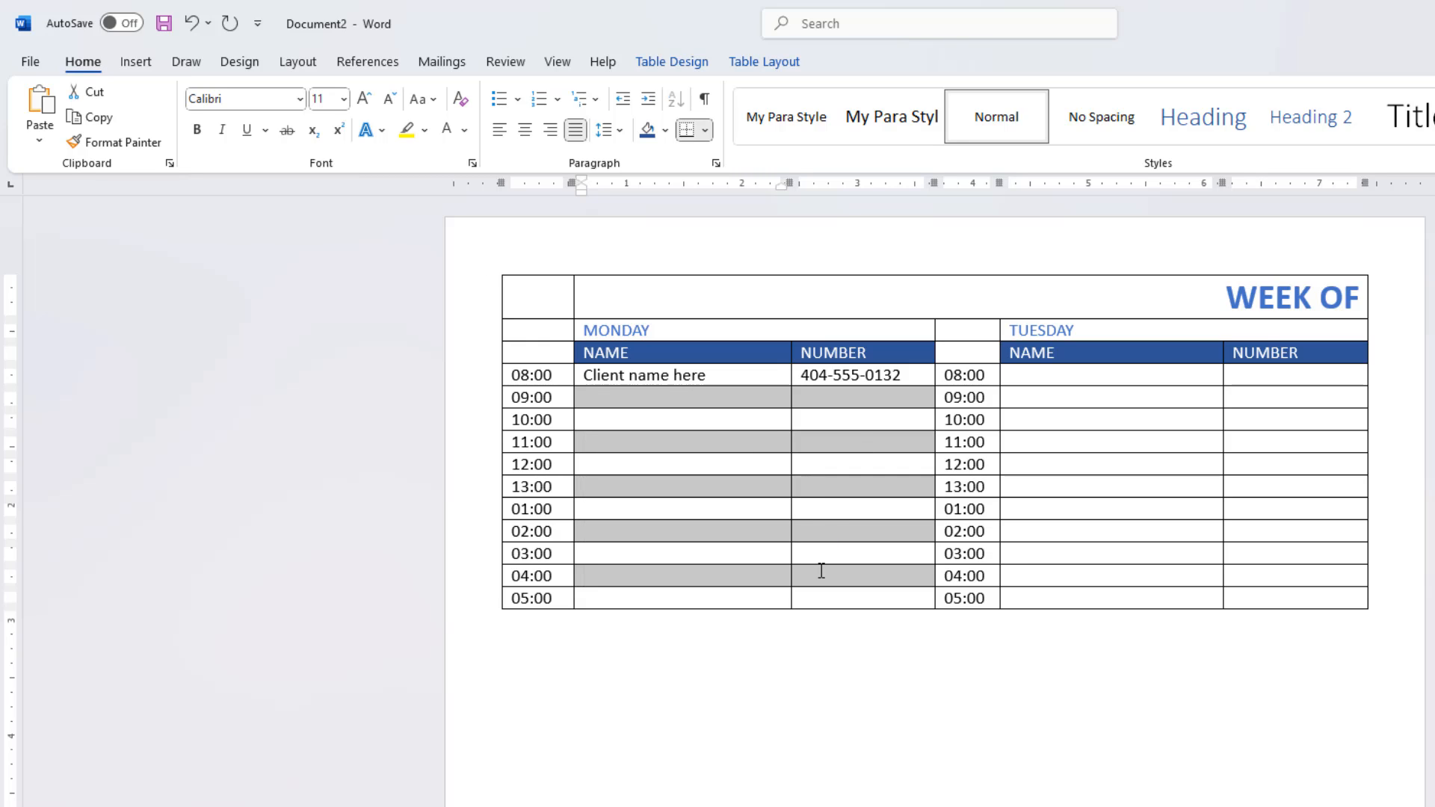
left_click(666, 130)
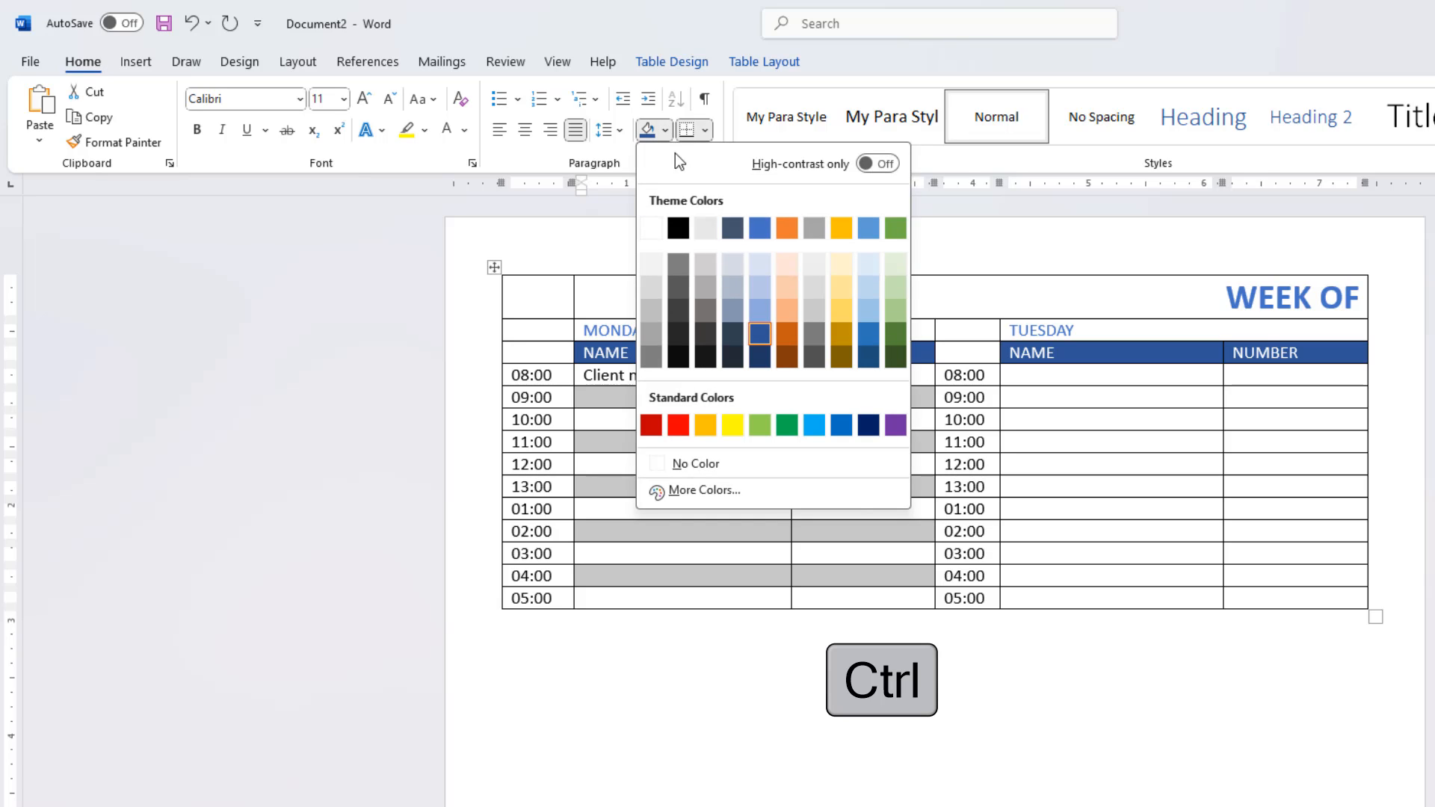
left_click(706, 268)
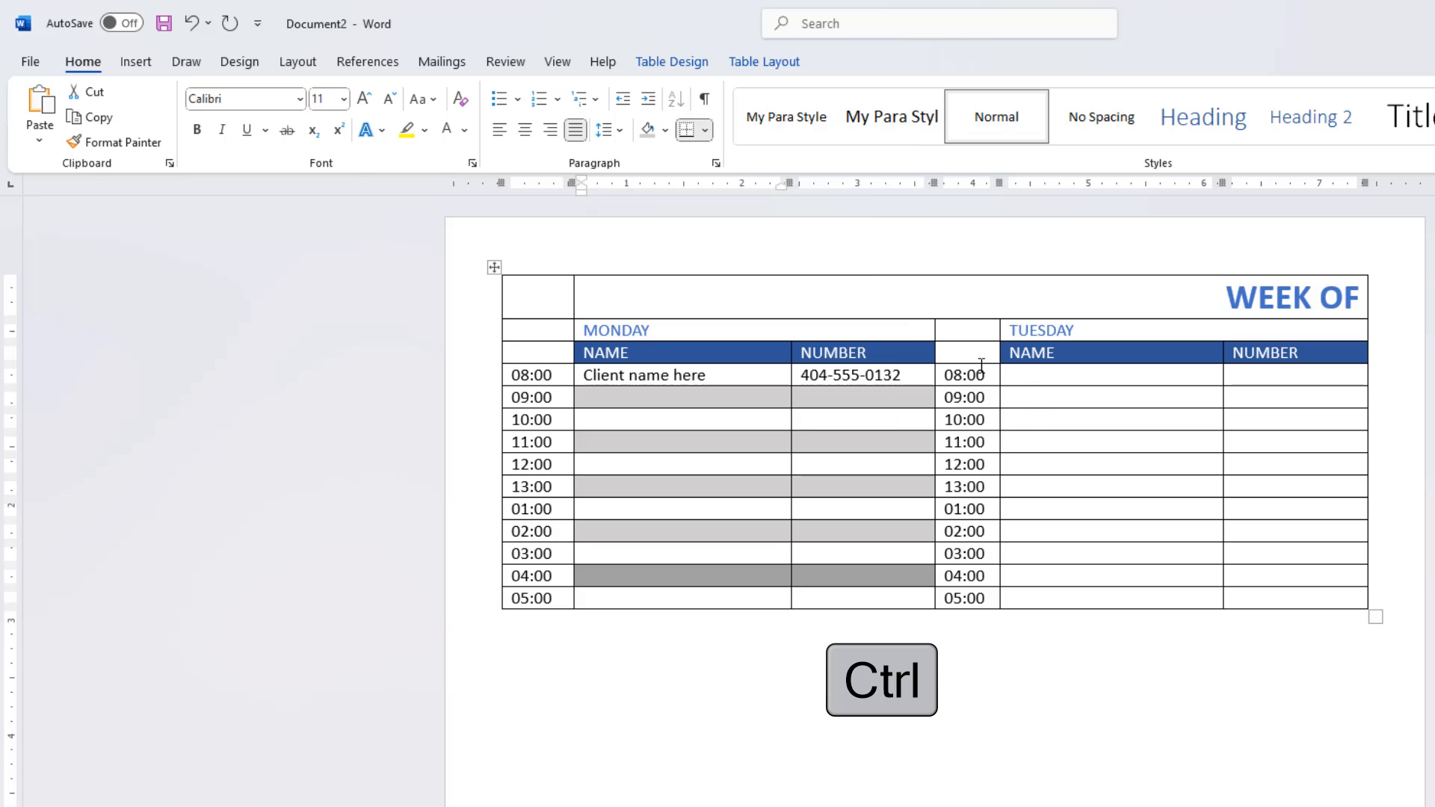
Step: Apply the same light gray shading to TUESDAY's NAME and NUMBER cells at 09:00, 11:00, 13:00, 02:00 and 04:00
left_click_drag(1058, 401, 1242, 488)
left_click_drag(1174, 531, 1265, 528)
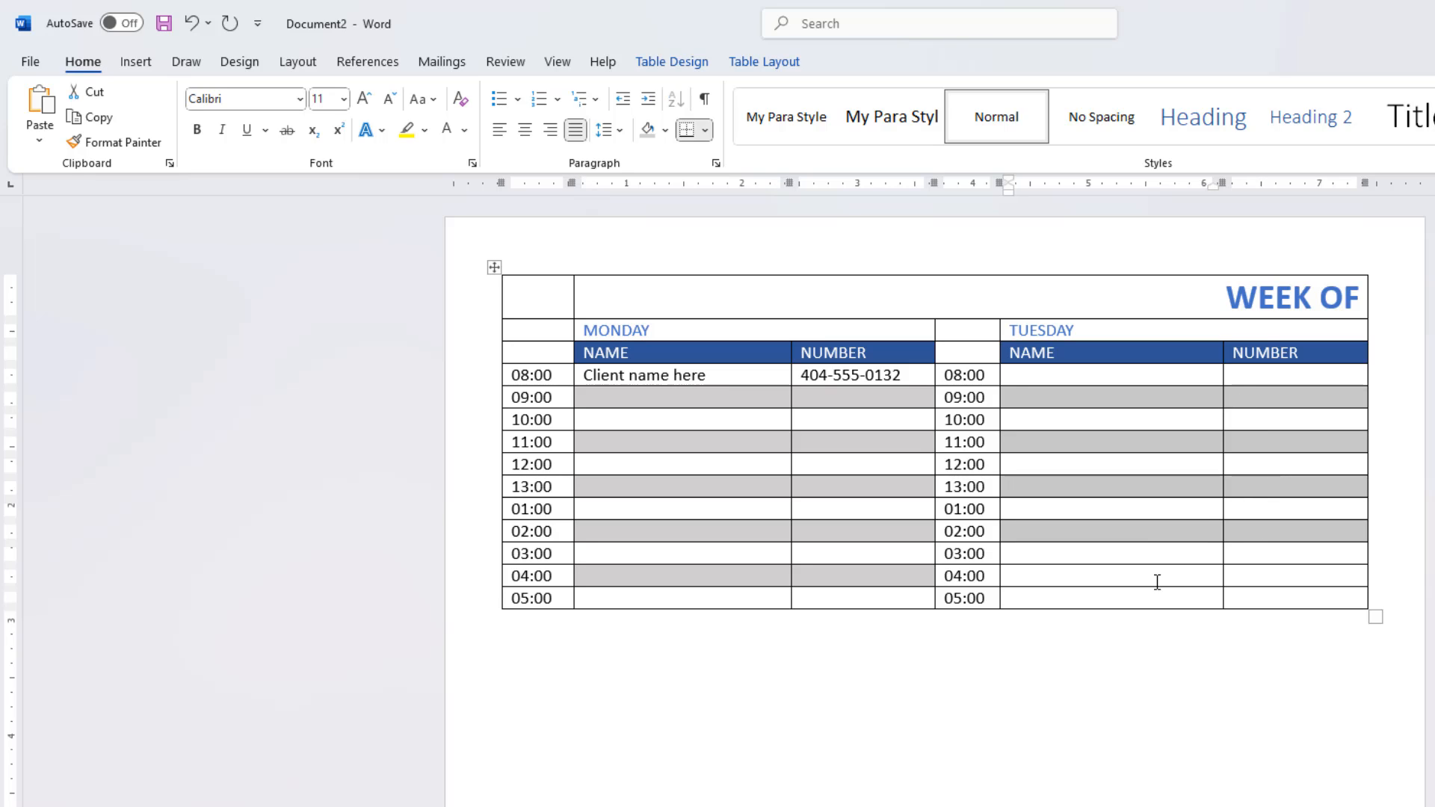
left_click_drag(1157, 582, 1302, 577)
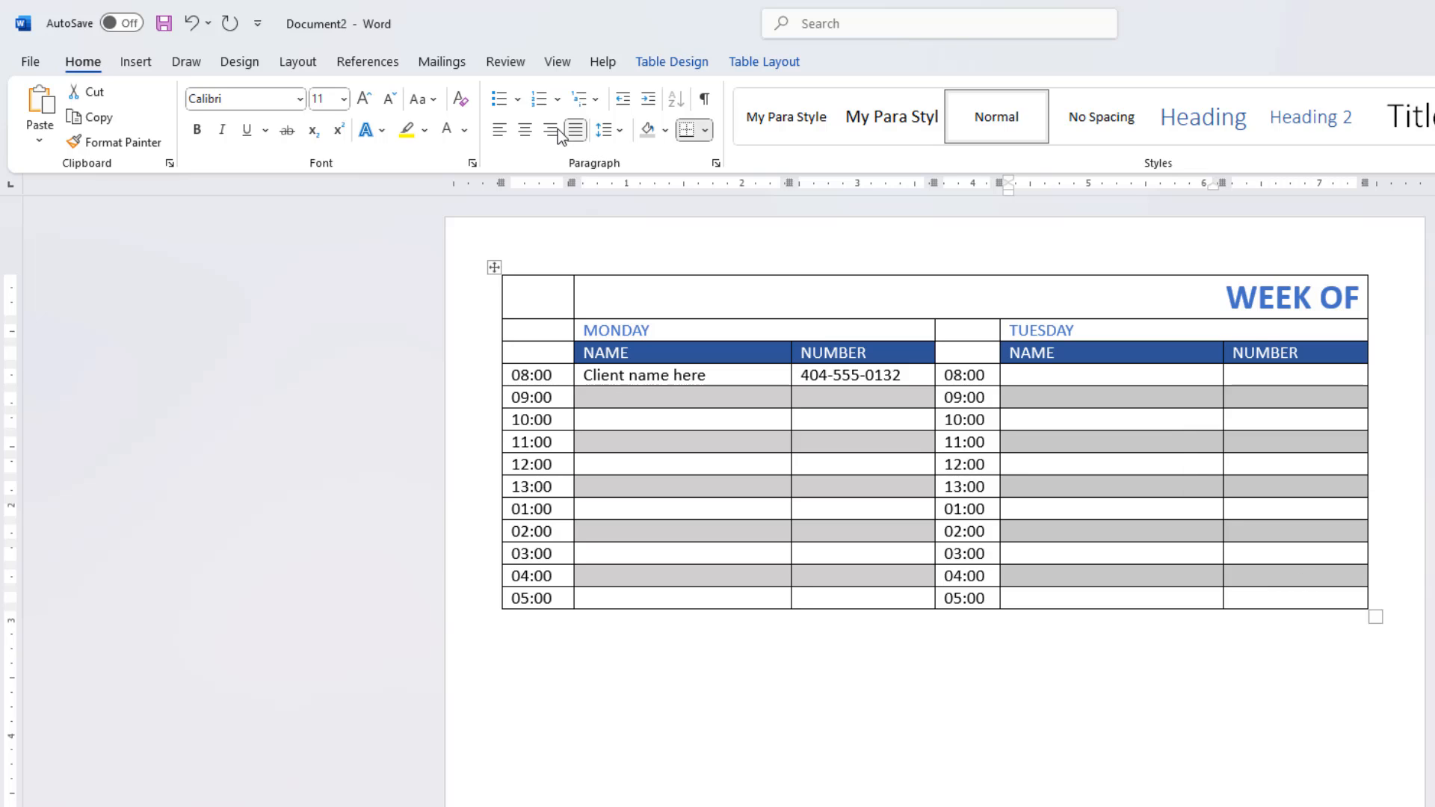
left_click(649, 136)
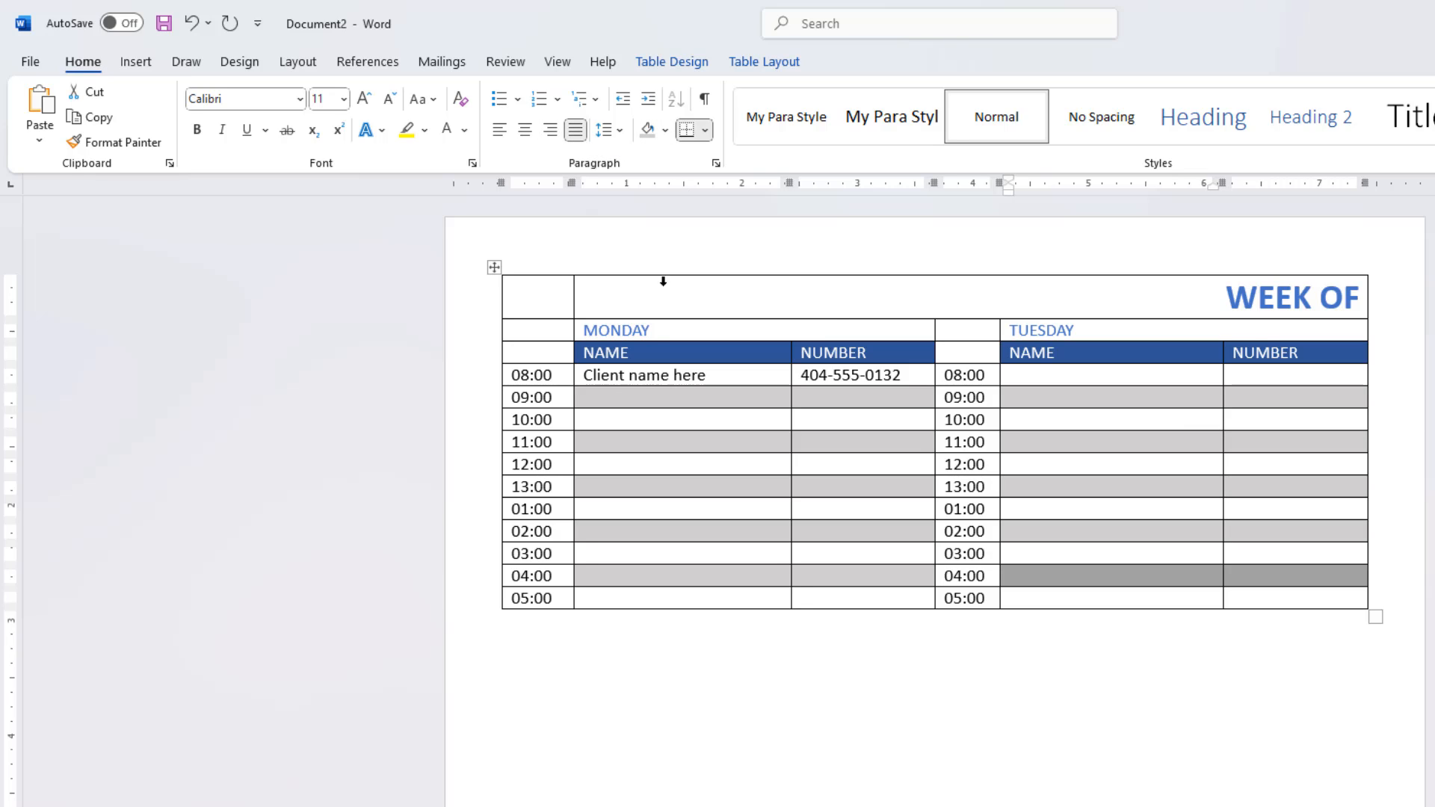
Step: Format the MONDAY and TUESDAY headings as centered, bold, size 16 text with each word capitalized
left_click_drag(579, 332, 1337, 331)
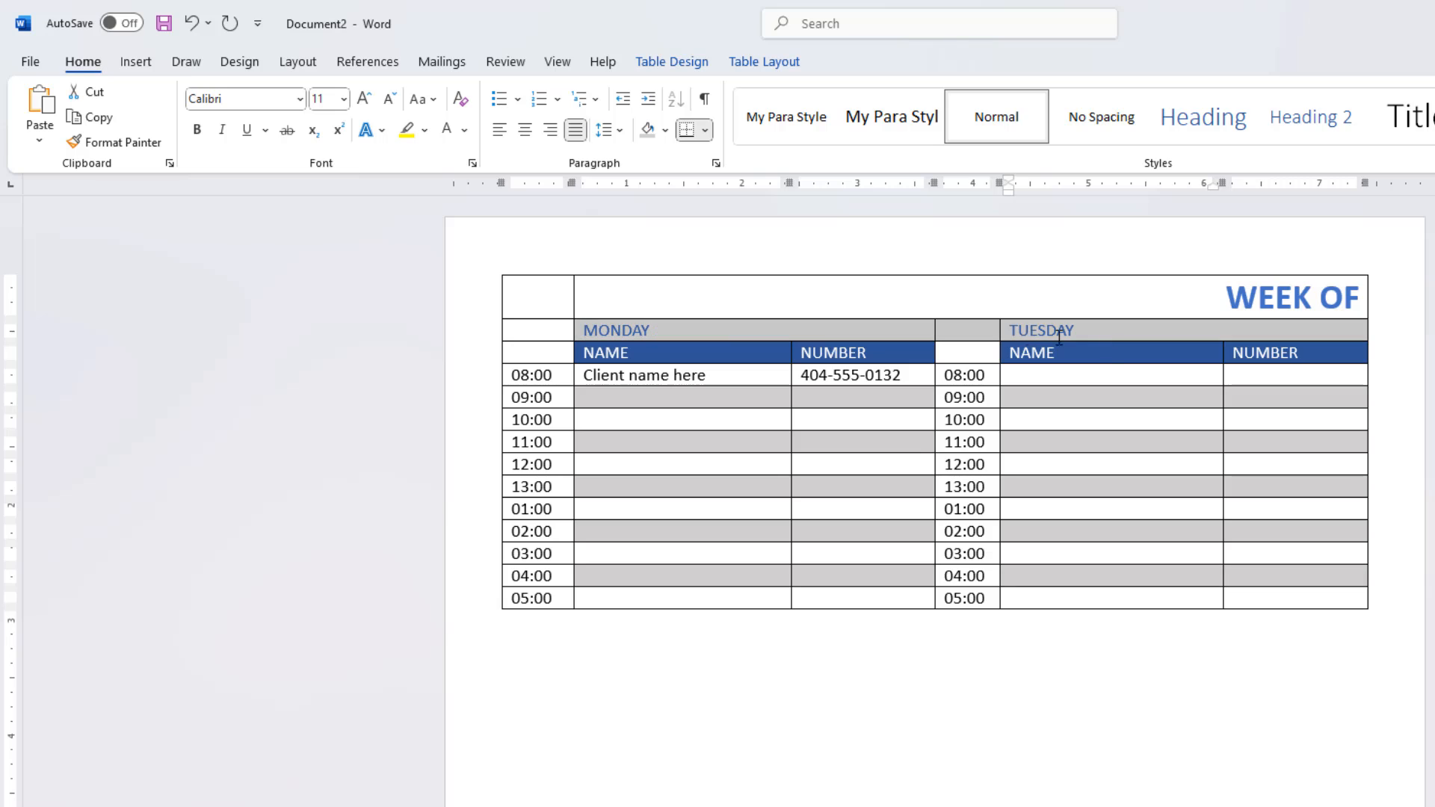
left_click(525, 130)
left_click(197, 130)
left_click(363, 100)
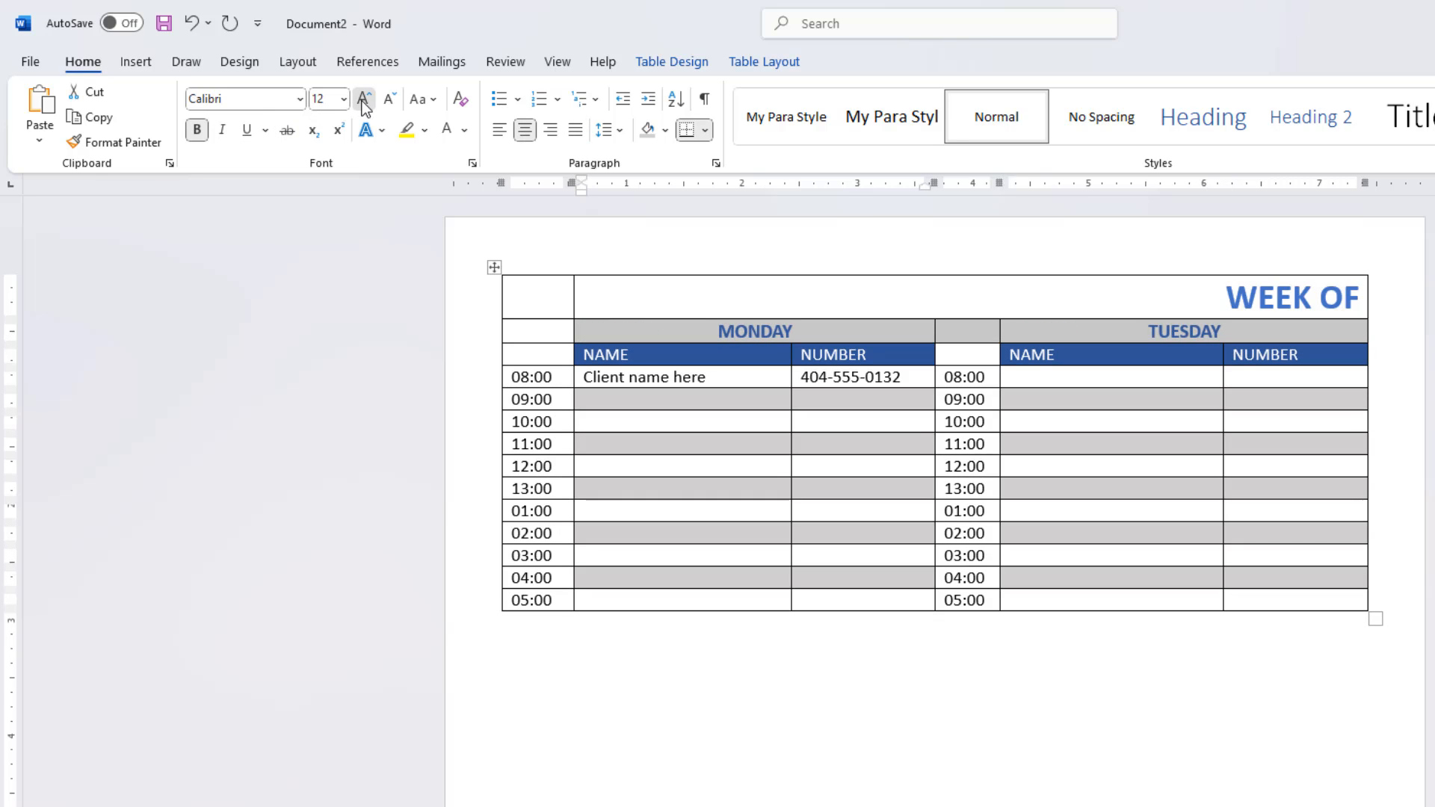
left_click(363, 100)
left_click(363, 99)
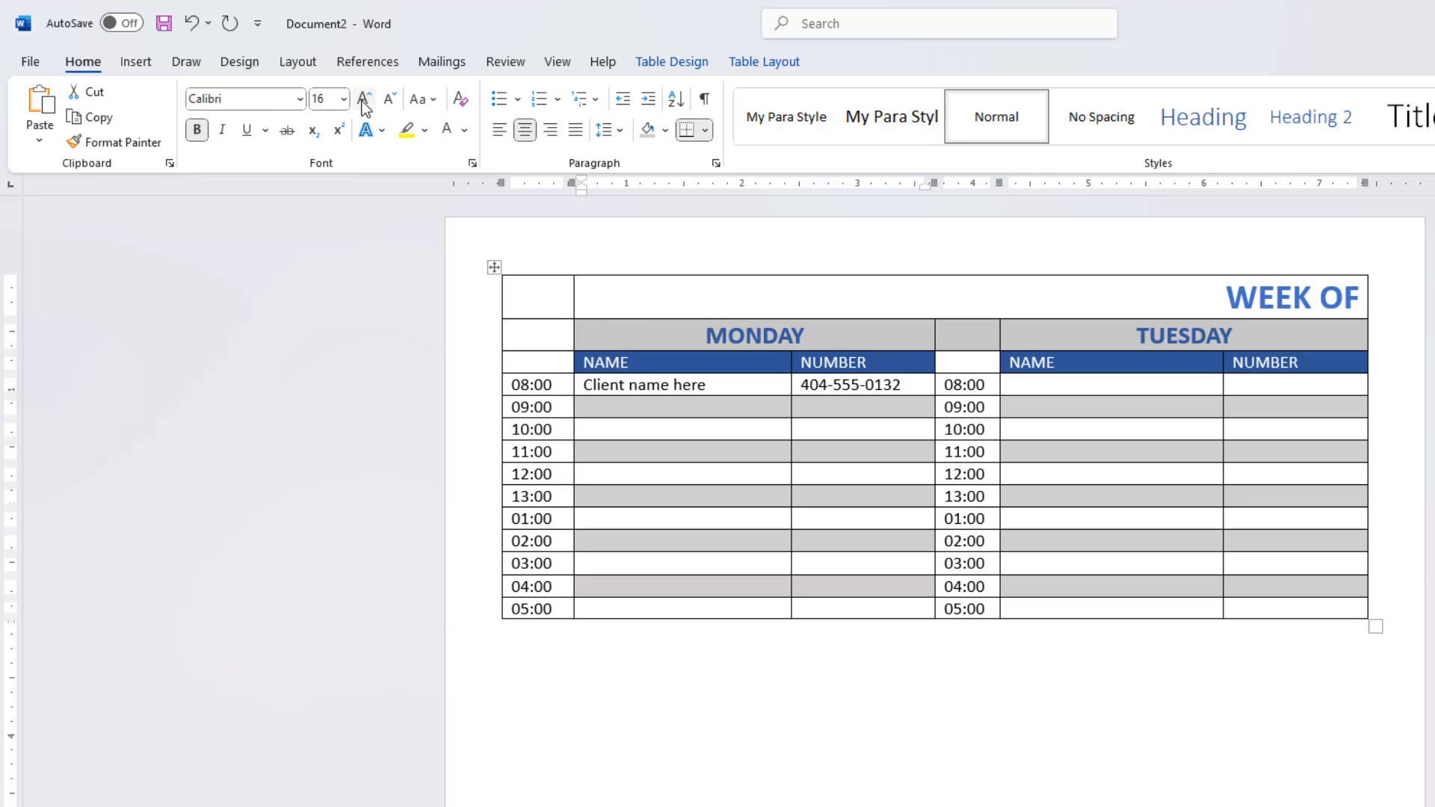
left_click(430, 100)
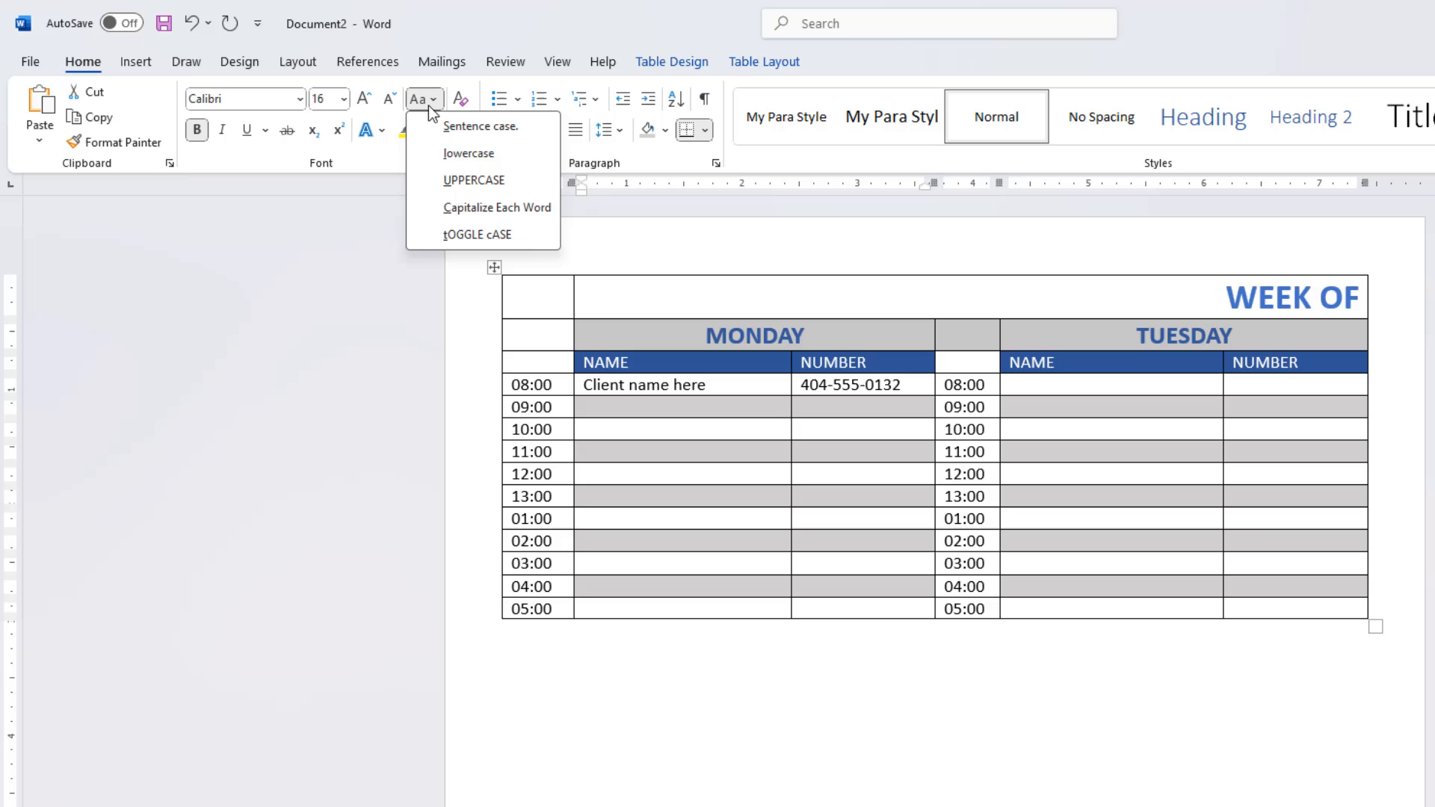
left_click(457, 207)
Step: Copy all rows from the Monday and Tuesday headings through 05:00 and paste them directly below the table
mouse_move(556, 338)
left_mouse_down()
mouse_move(919, 384)
mouse_move(1191, 509)
mouse_move(1252, 573)
mouse_move(1261, 605)
left_mouse_up()
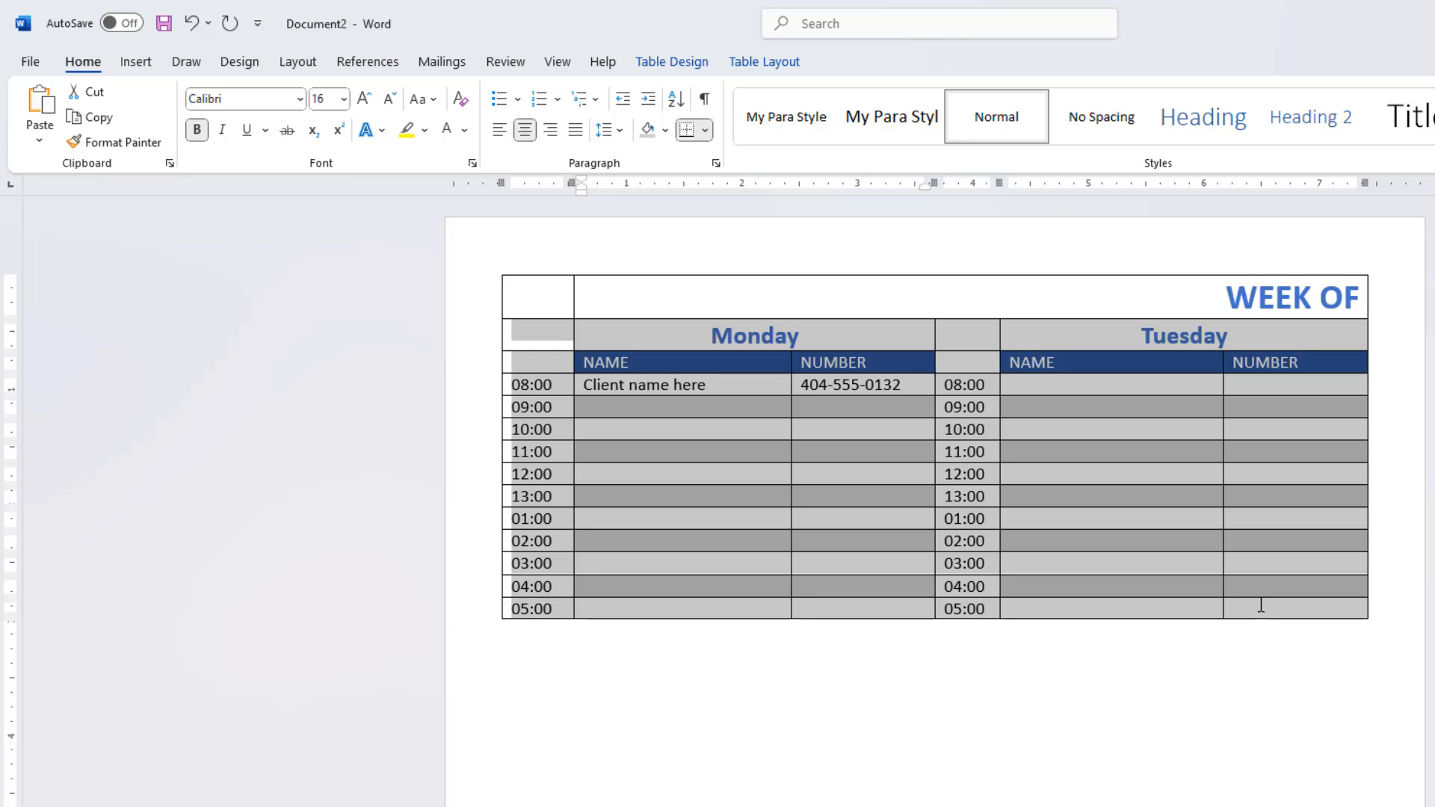
left_click_drag(1261, 606, 567, 275)
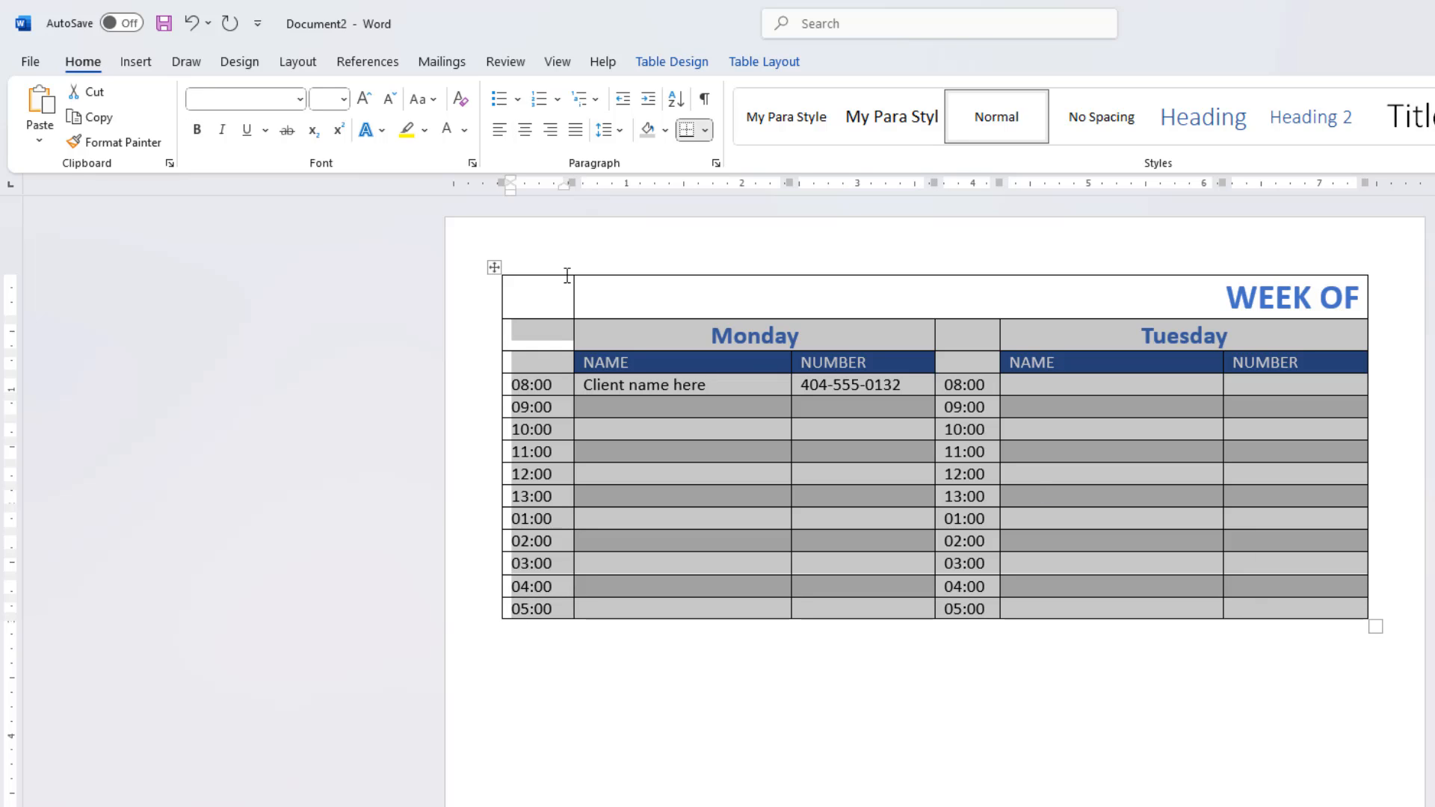
left_click(100, 114)
left_click(548, 647)
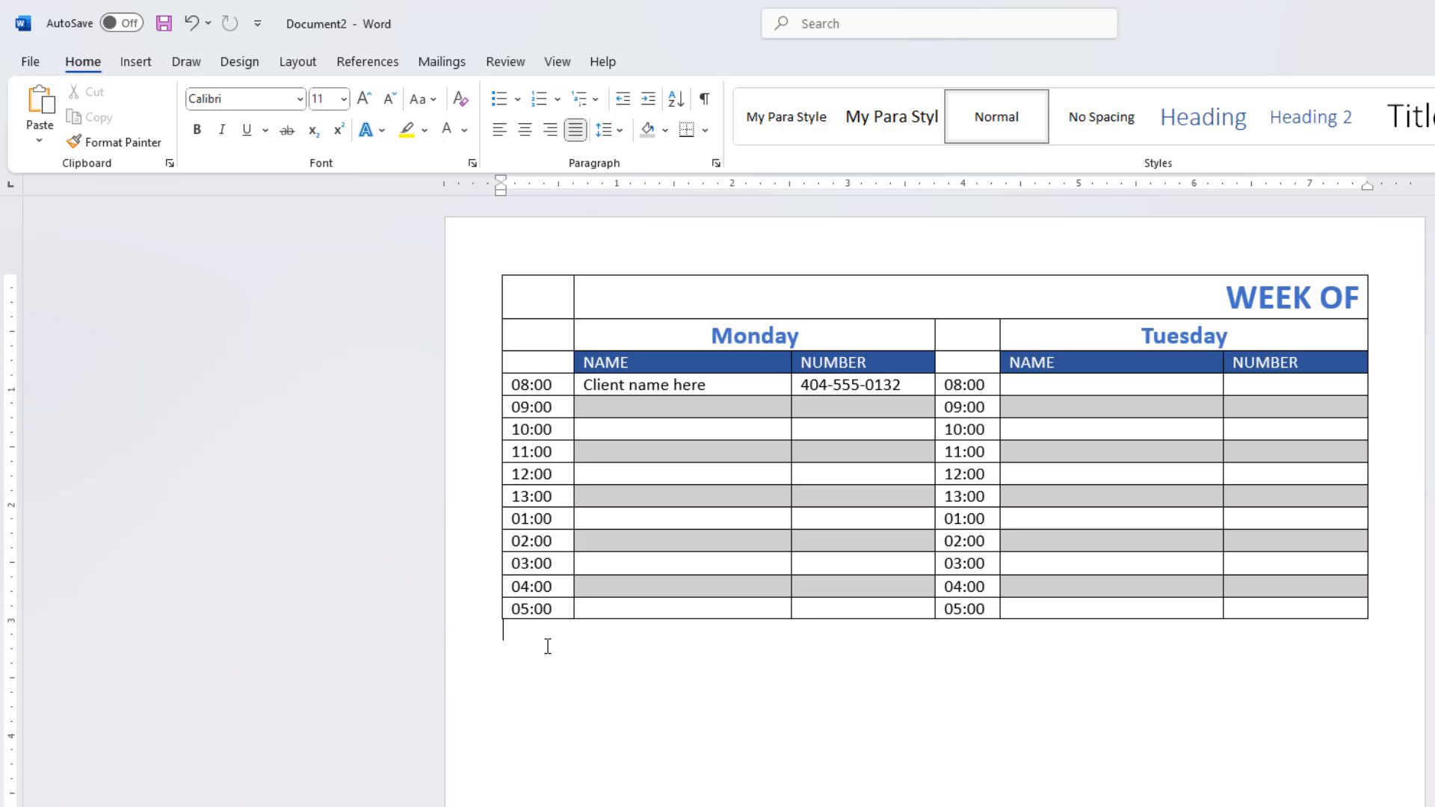
key("ctrl+v")
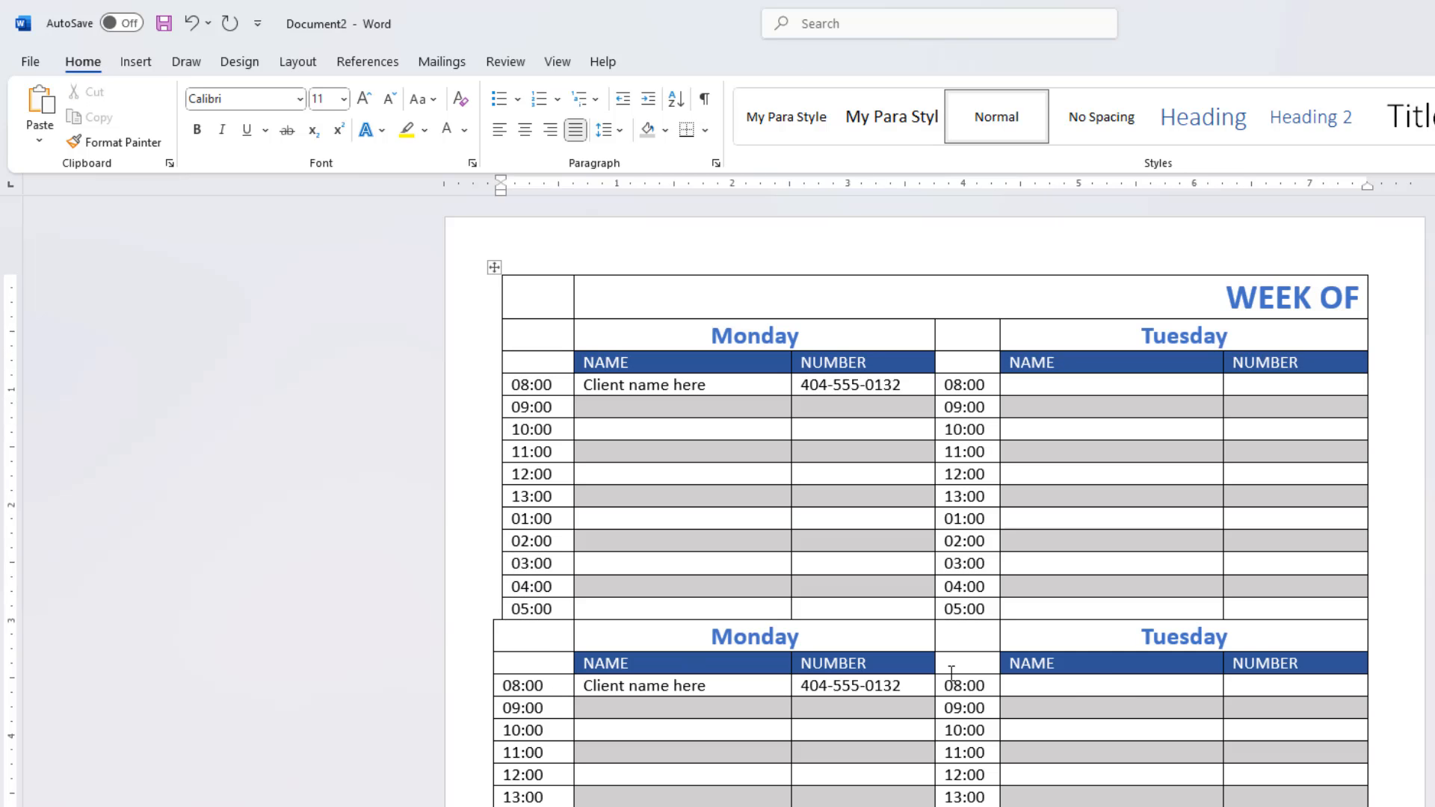
Step: Rename the day headings in the pasted block to Wednesday and Thursday
scroll(1185, 515, "down", 5)
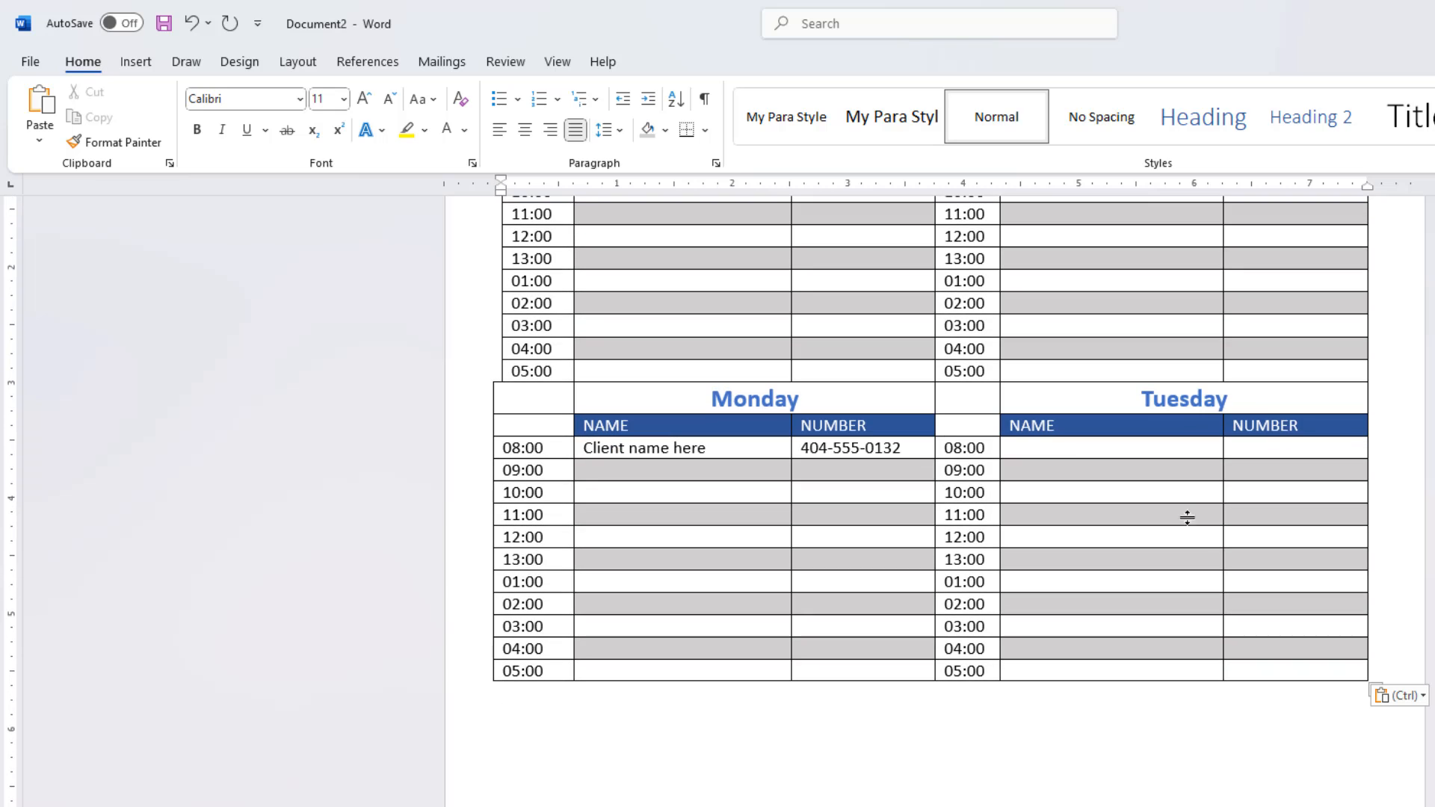
left_click(852, 404)
key("ctrl+BackSpace")
type("Wednes")
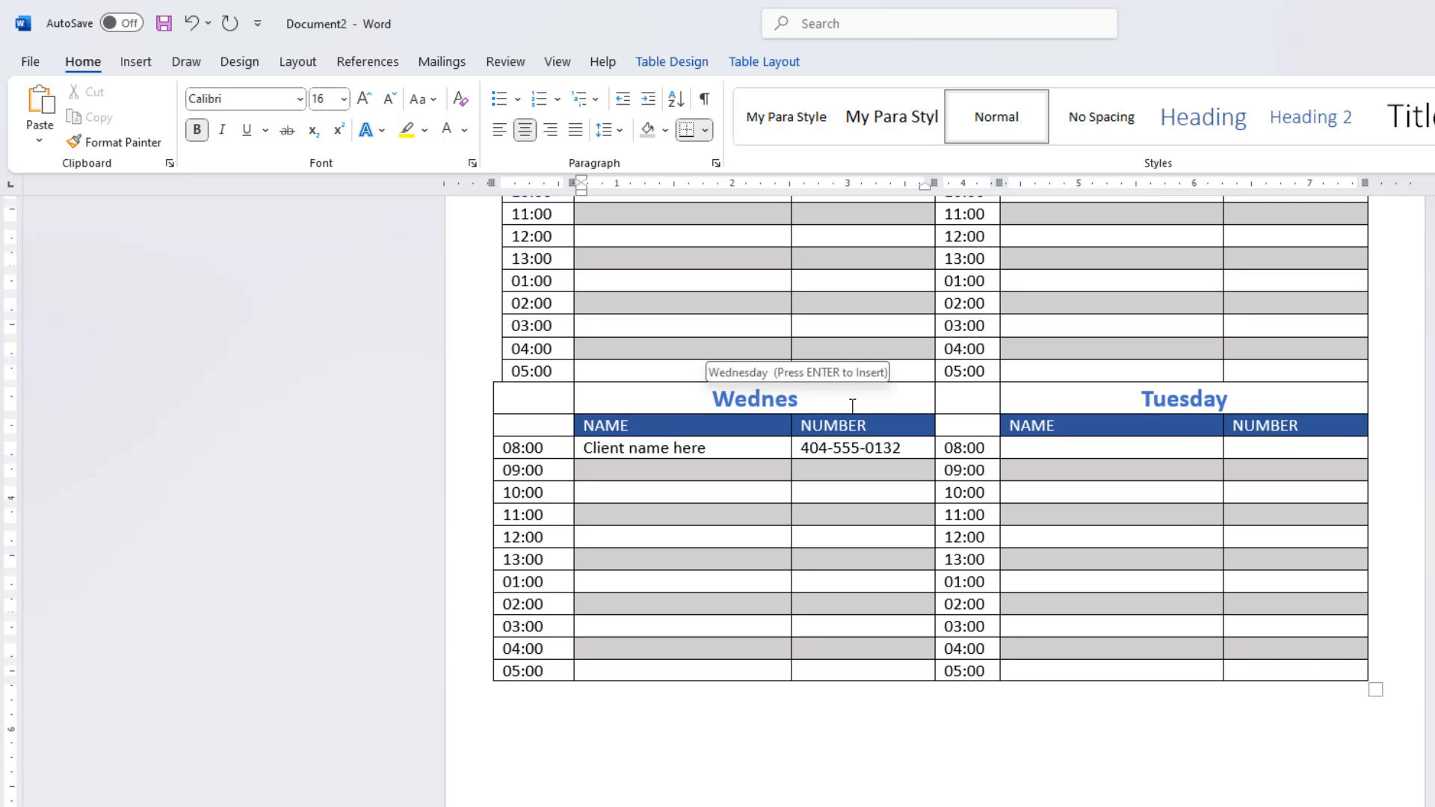
key("Return")
key("Tab")
type("Thurs")
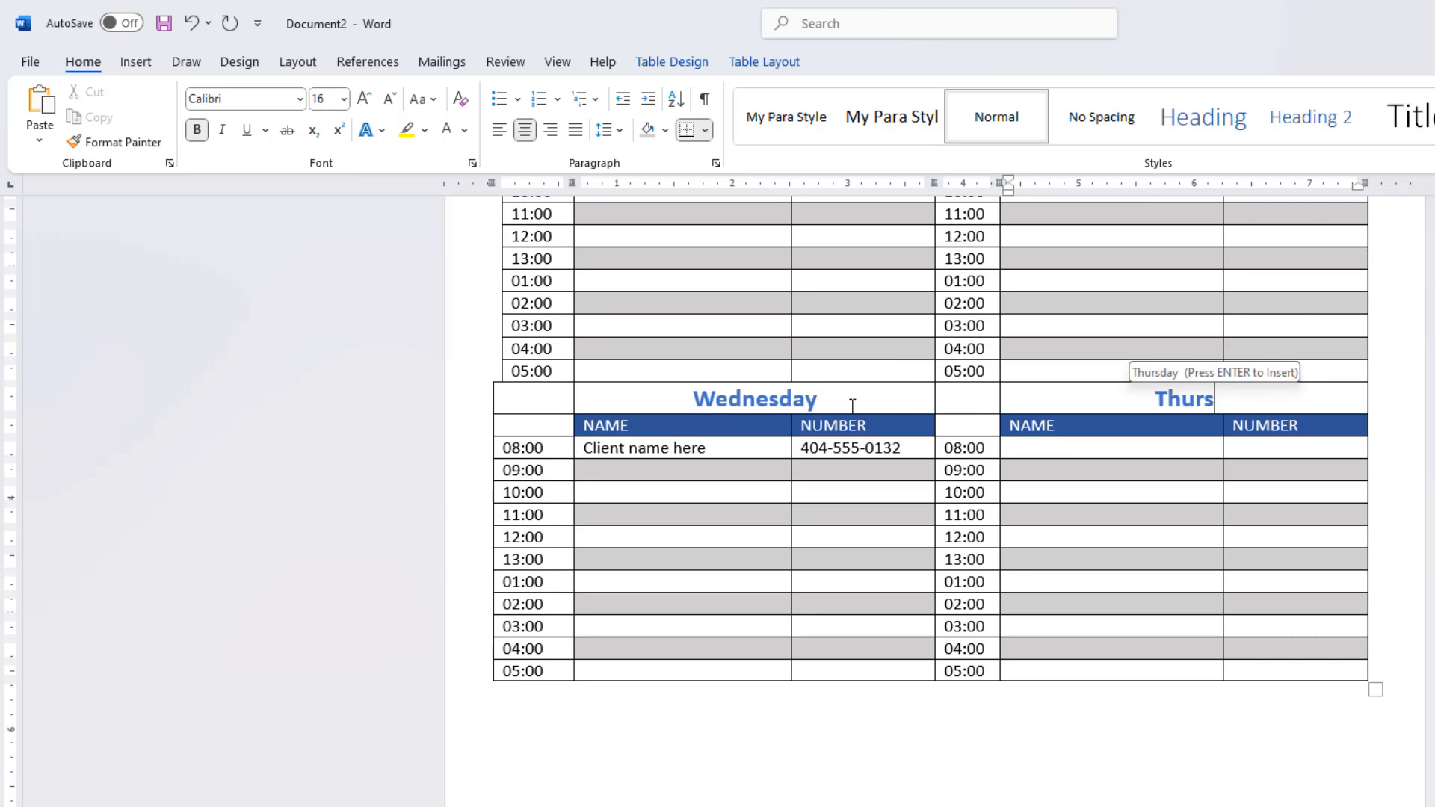
key("Return")
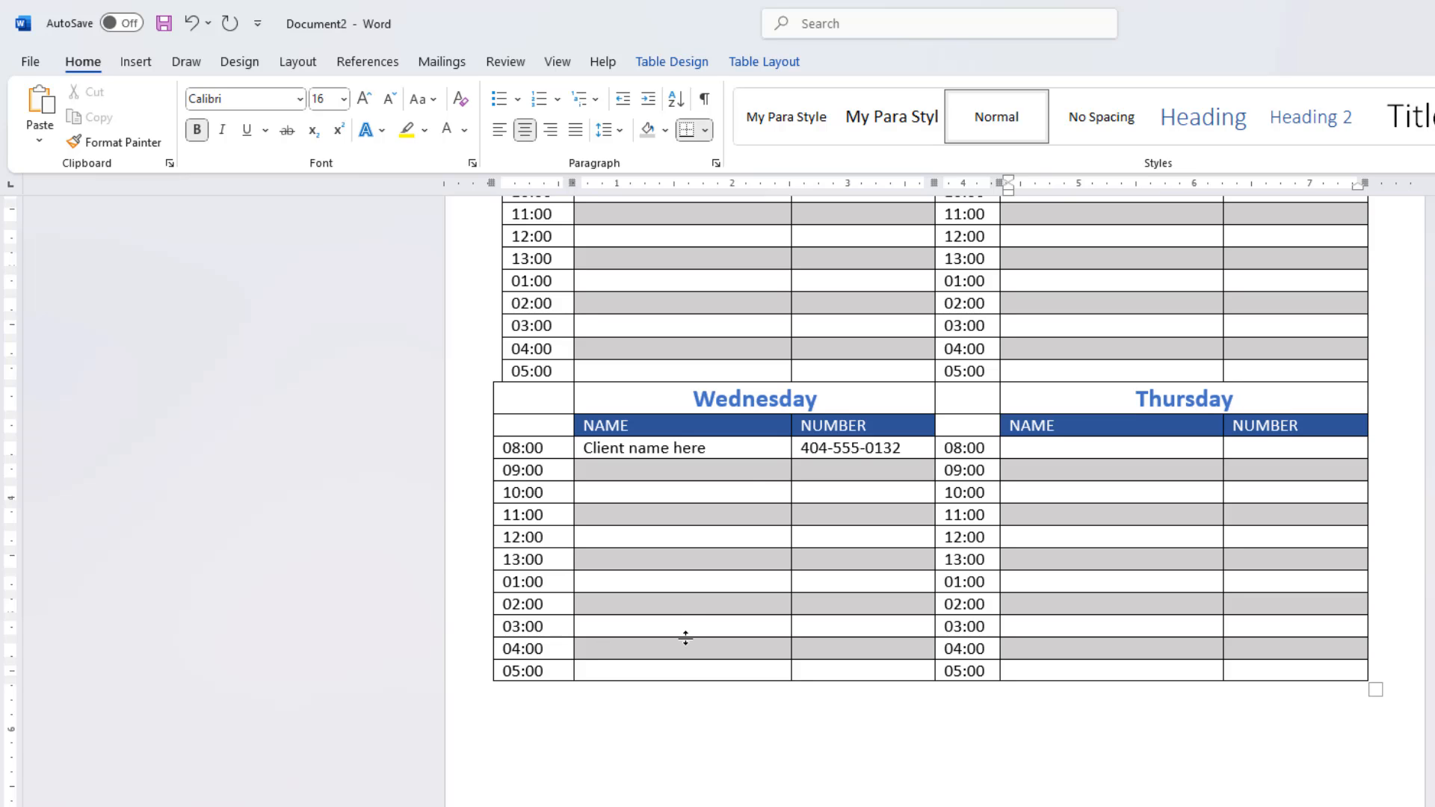
Step: Paste the copied day block again below the table and rename its headings to Friday and Saturday
left_click(656, 725)
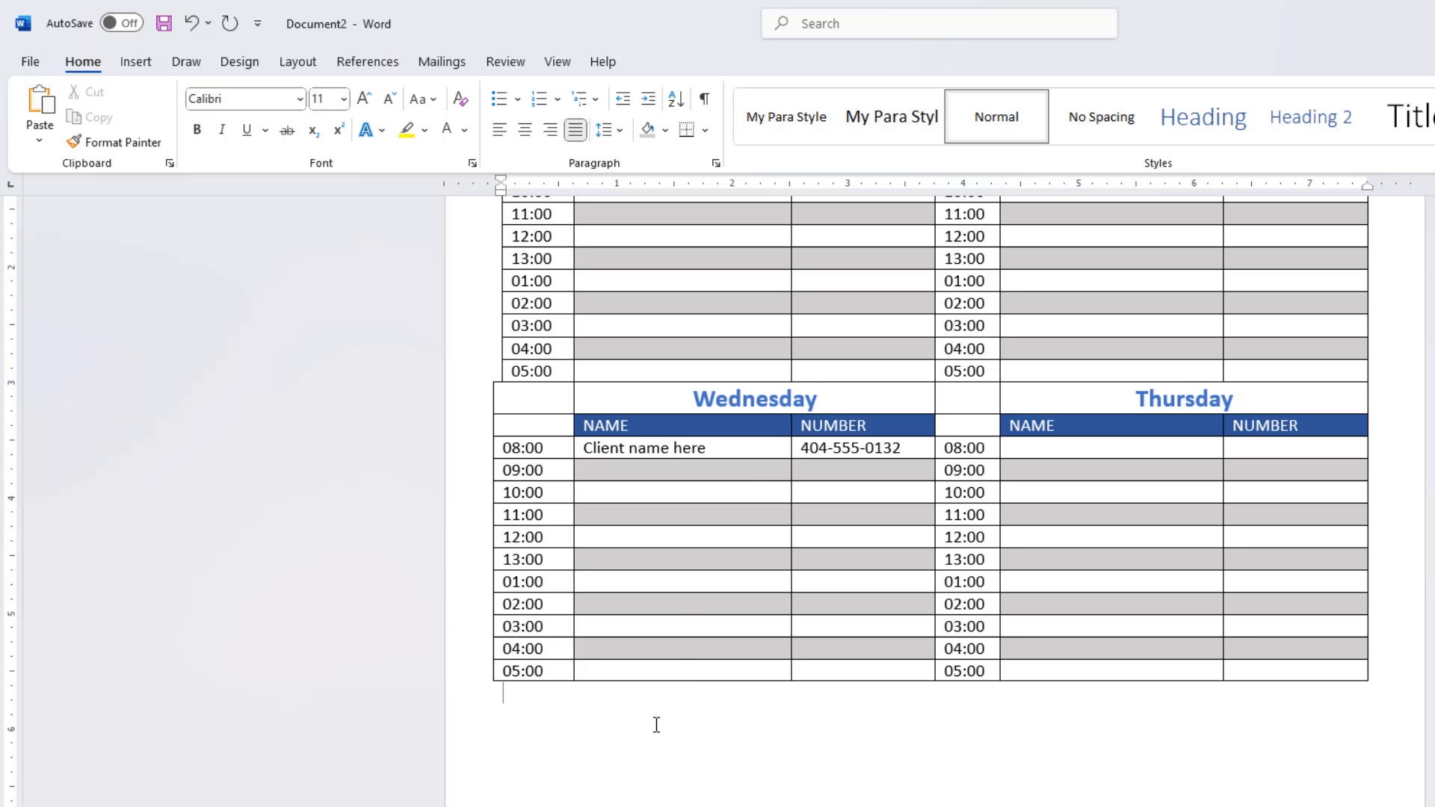
key("ctrl+v")
scroll(657, 724, "down", 1)
double_click(706, 646)
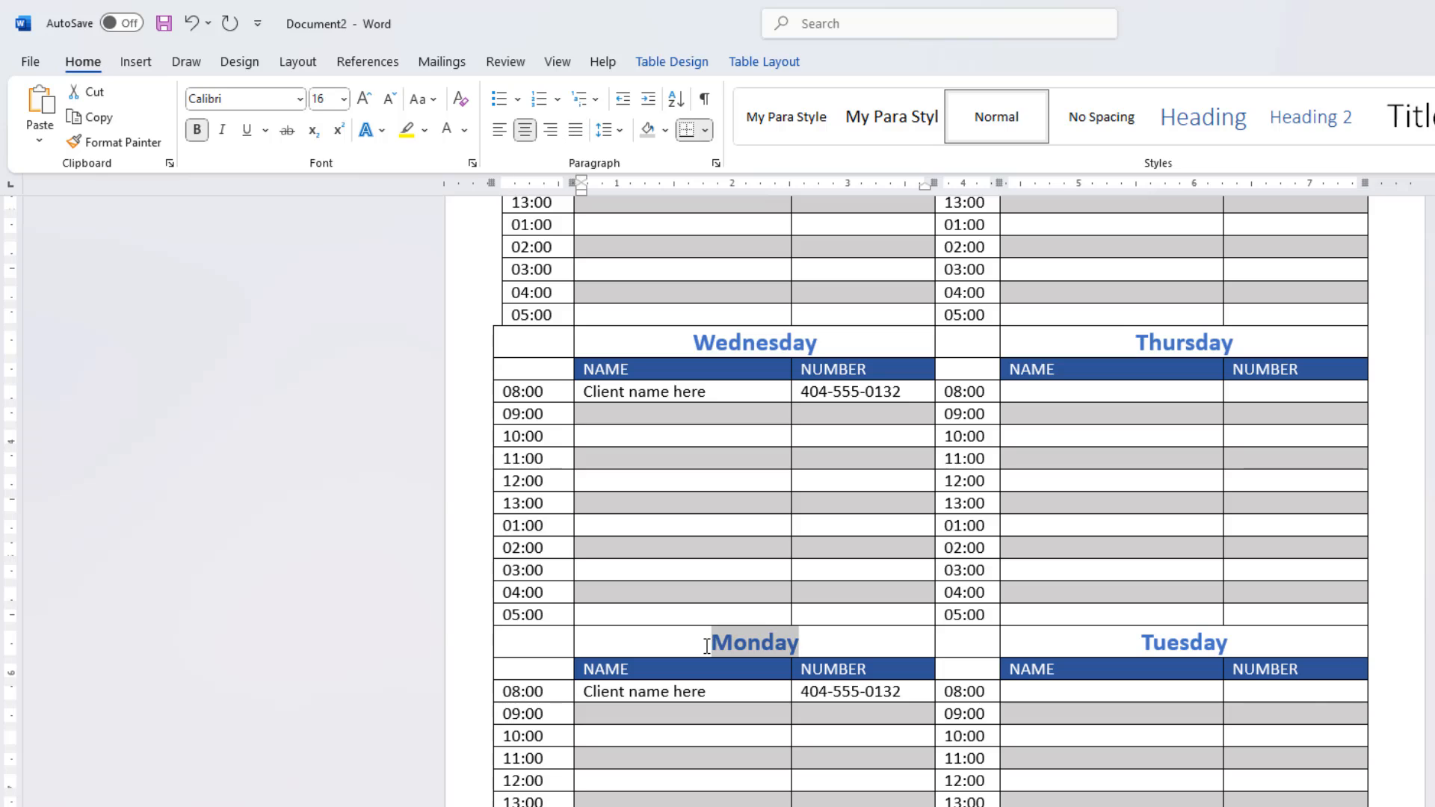
type("Friday")
key("Tab")
type("Satur")
key("Return")
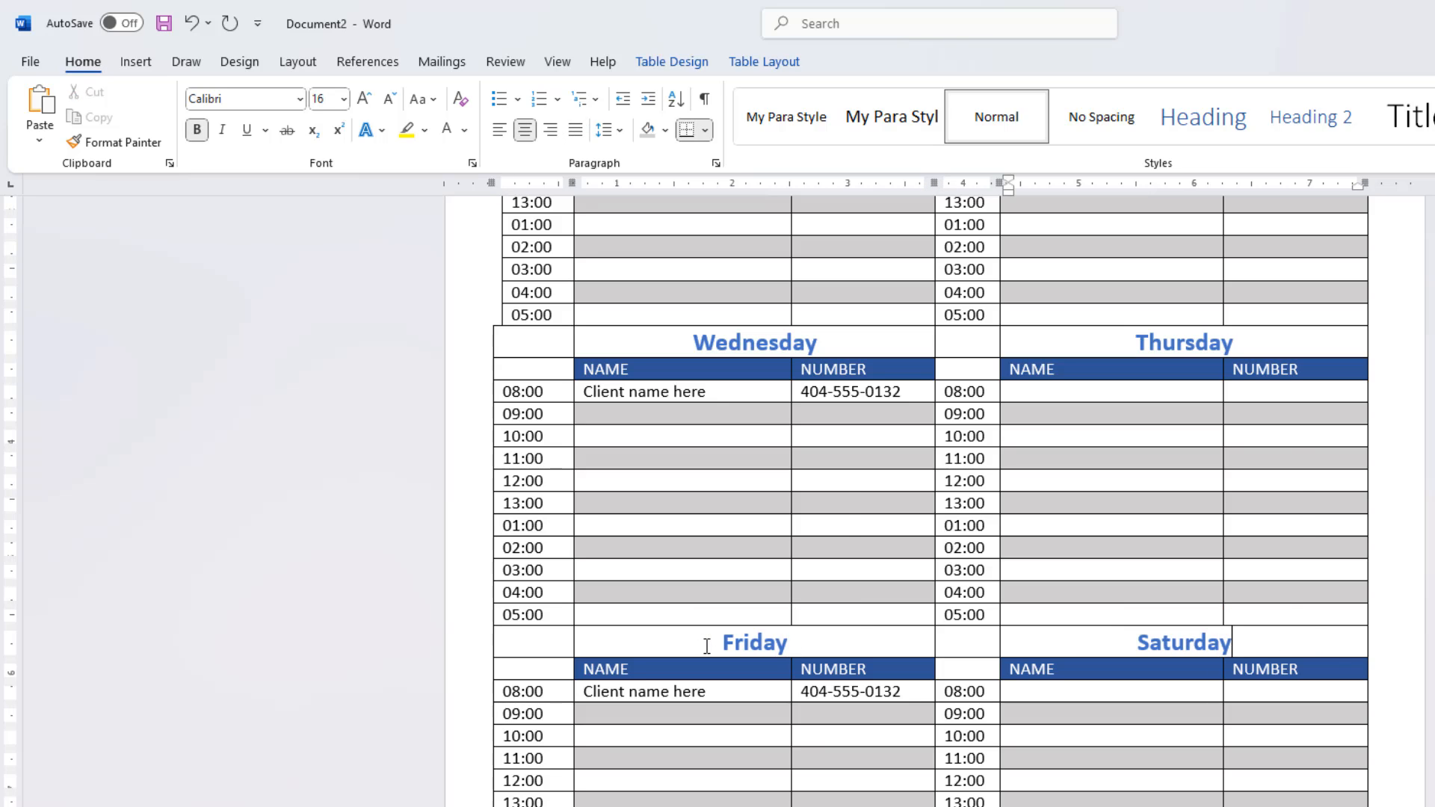
Step: Align the outer edge of the Wednesday through Saturday time column with the Monday and Tuesday rows above
left_click(495, 344)
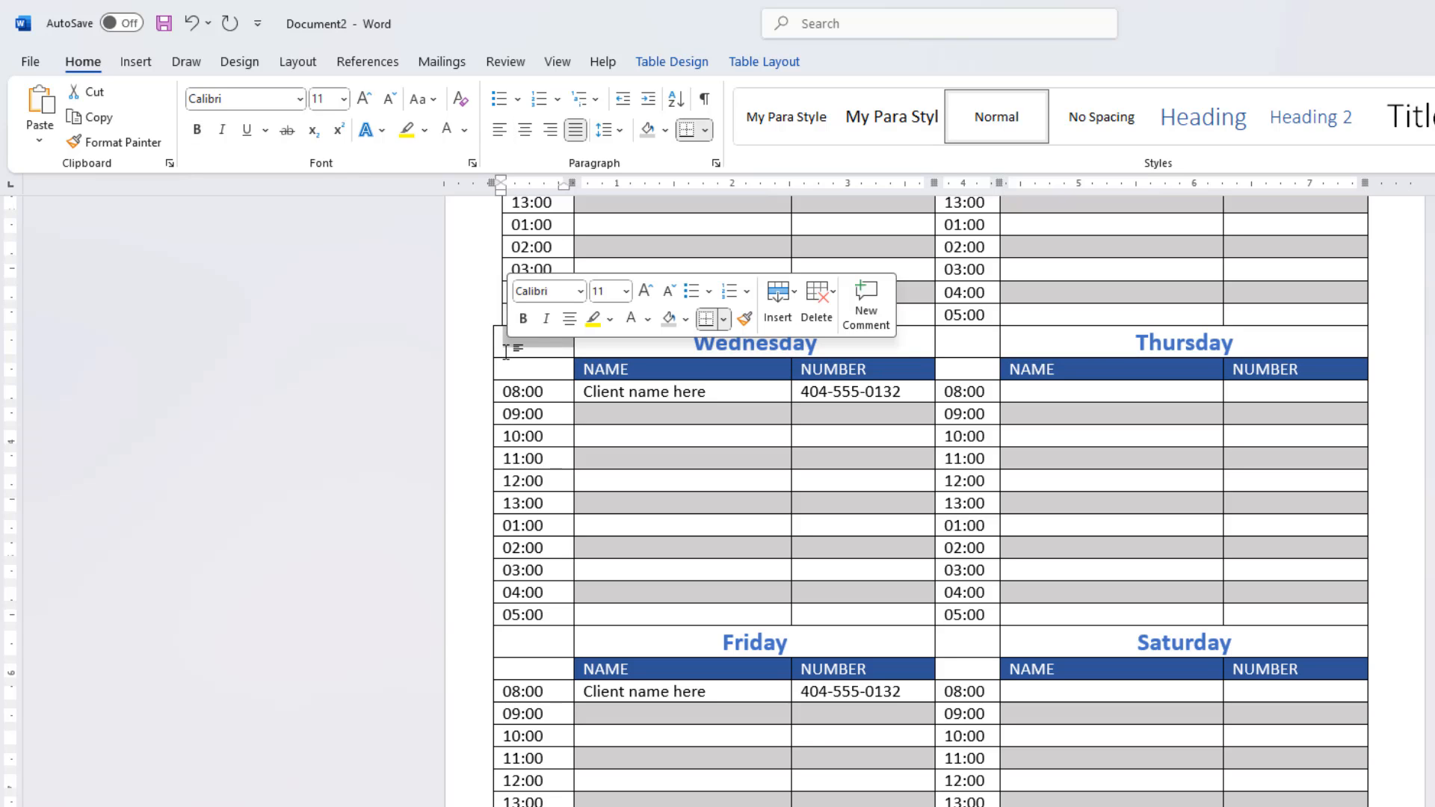
left_click(502, 345)
left_click_drag(493, 344, 505, 349)
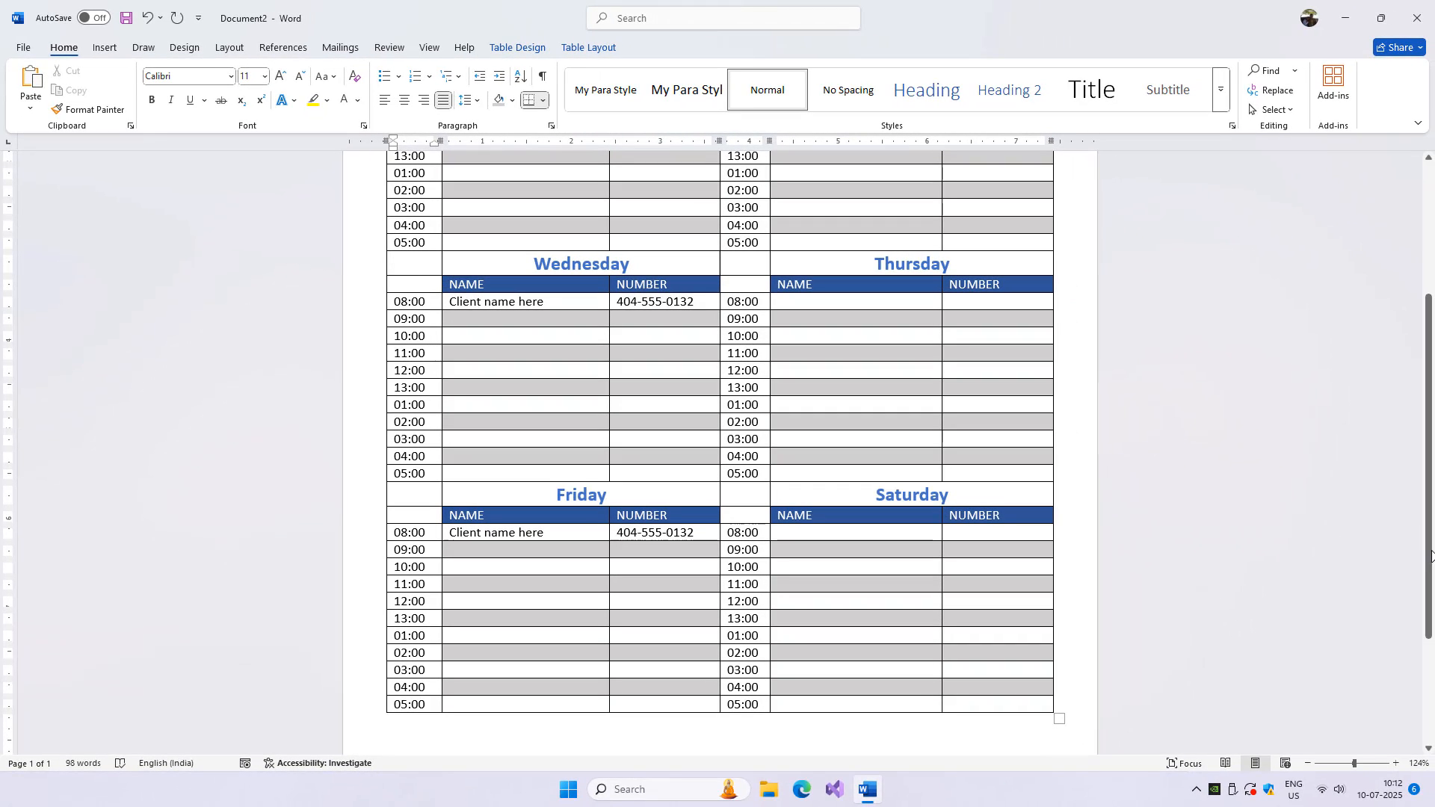
Step: Check the page layout of the schedule in the print preview and return to the document
left_click_drag(1431, 555, 1430, 404)
key("ctrl+p")
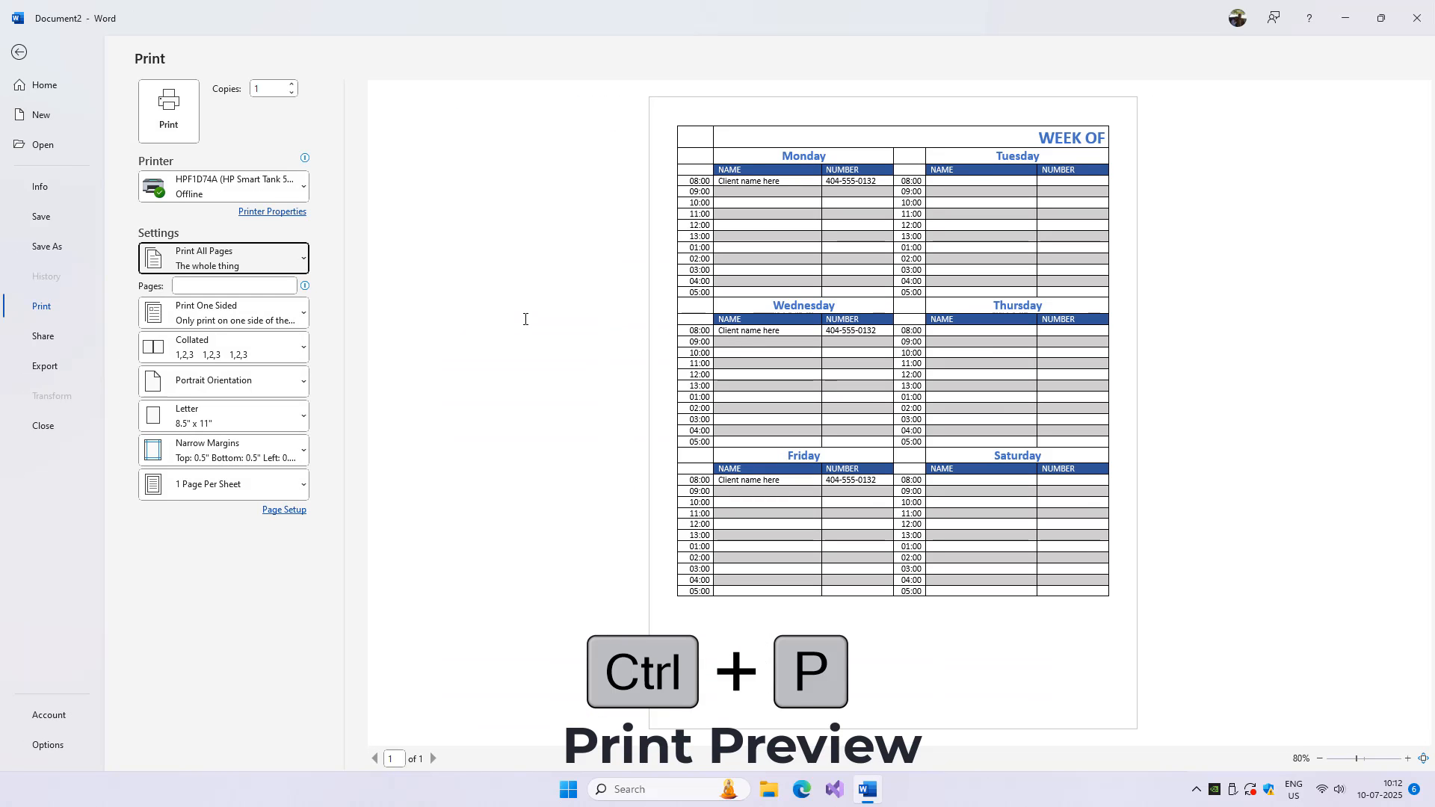
key("Escape")
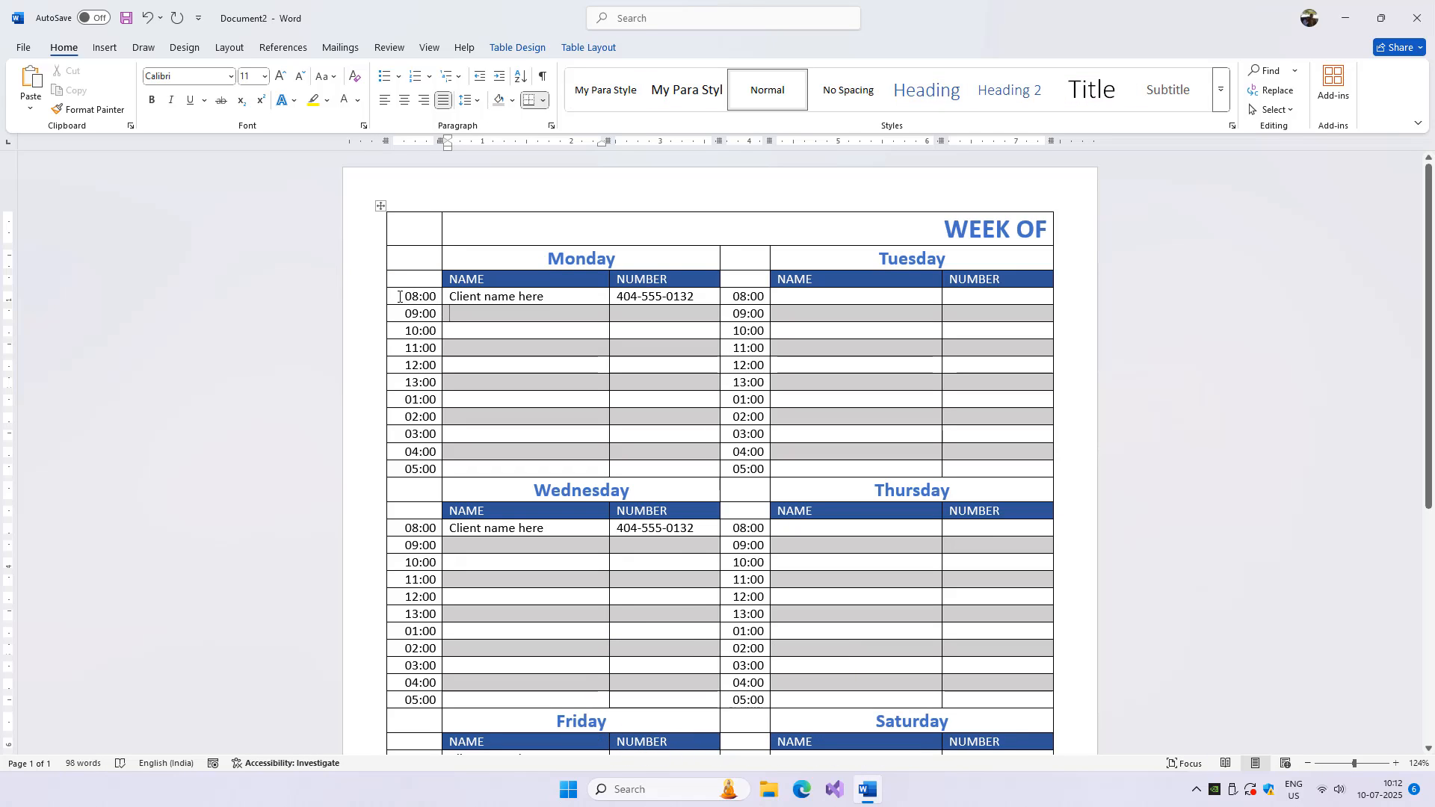
Step: Set the height of the 08:00 through 05:00 rows to 0.2" in all three two-day blocks
left_click_drag(397, 297, 989, 470)
left_click(589, 47)
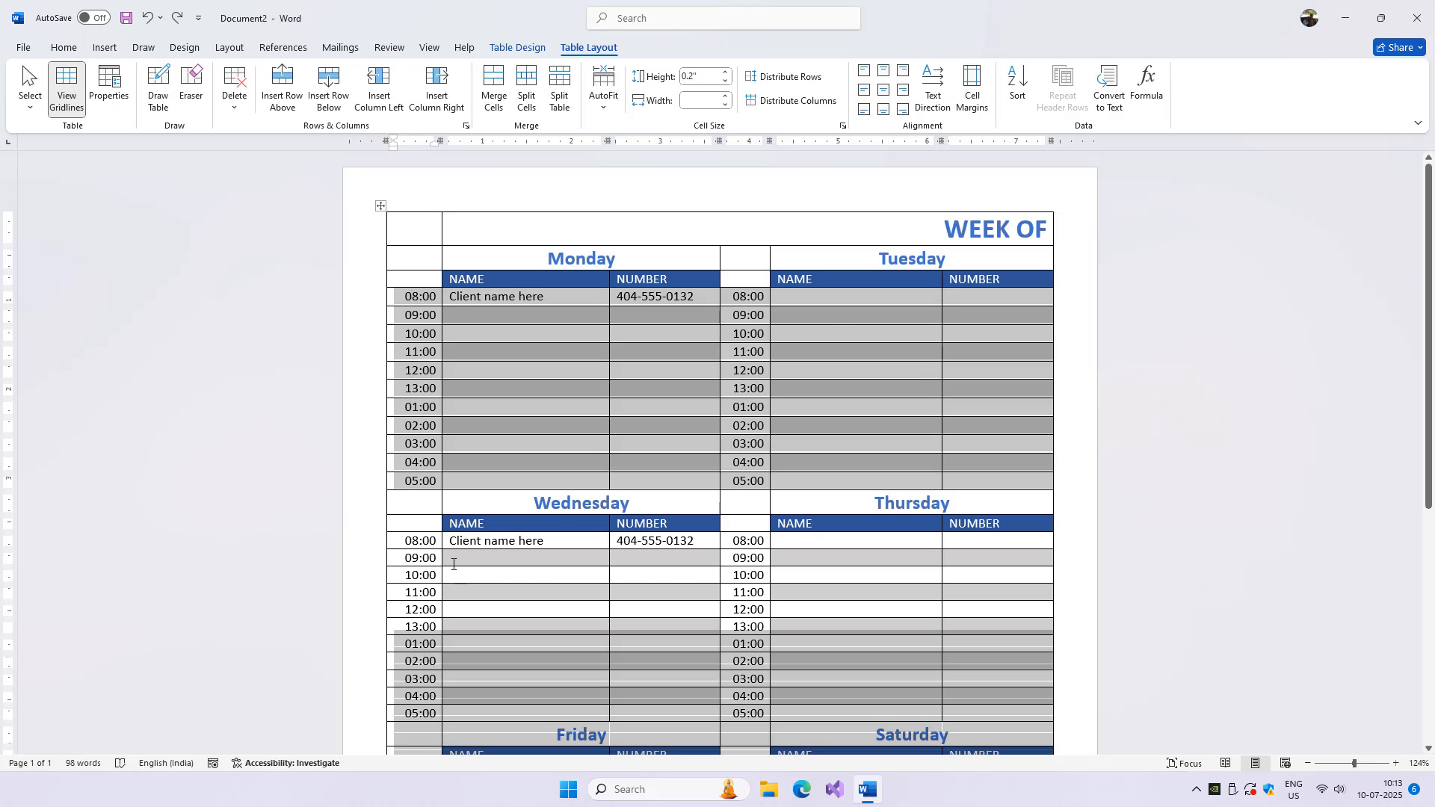
left_click_drag(841, 607, 961, 709)
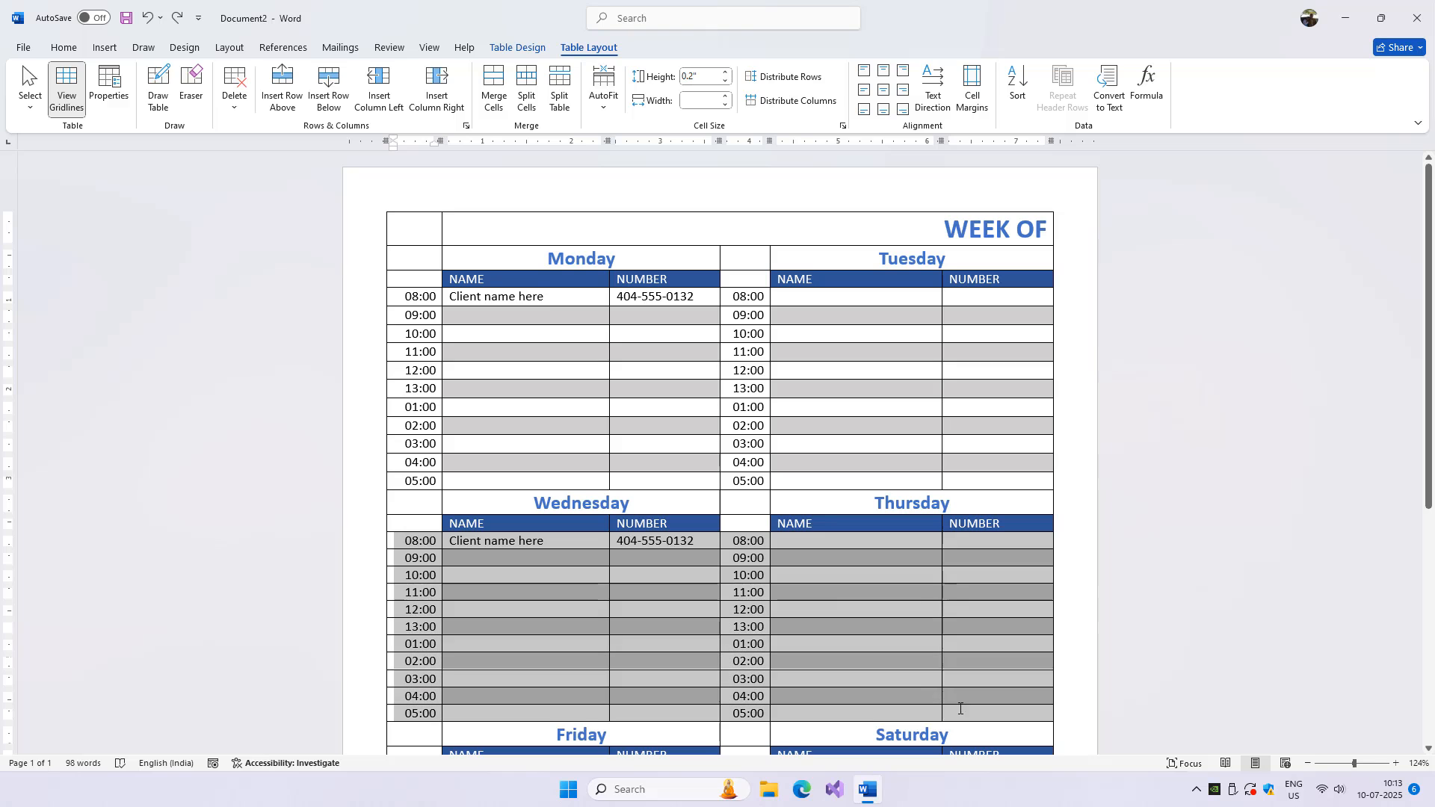
left_click(726, 73)
left_click_drag(1429, 393, 1431, 626)
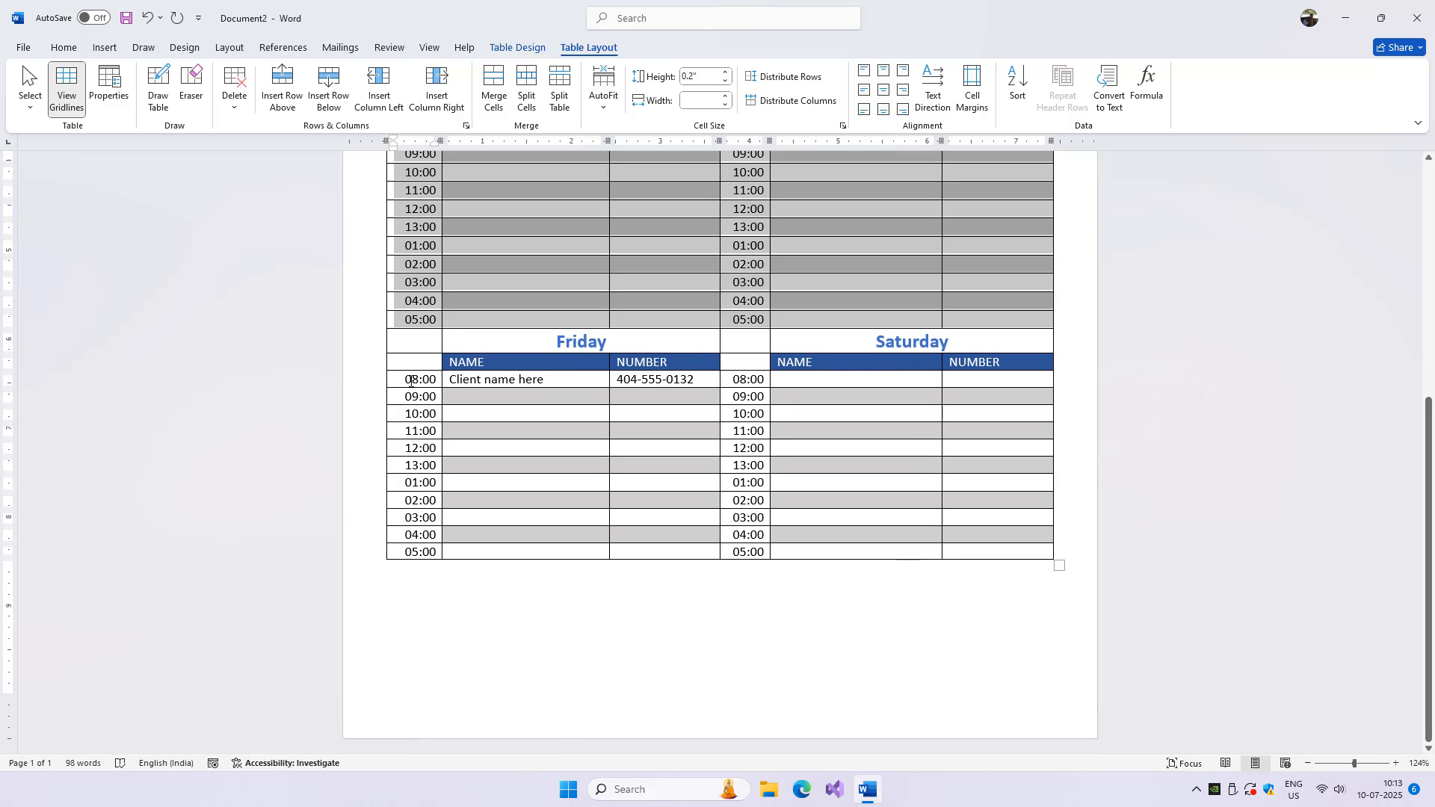
left_click_drag(410, 380, 1002, 551)
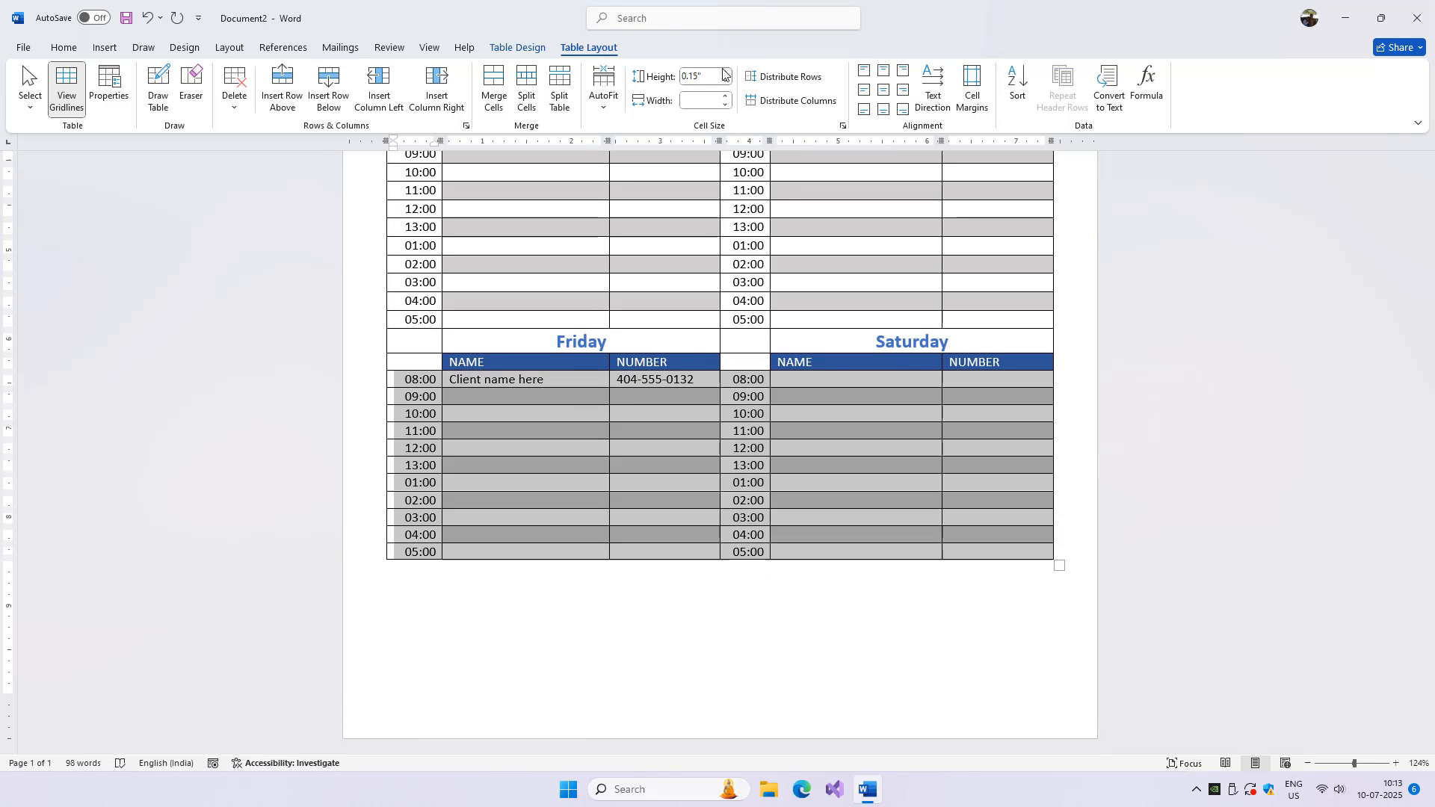
left_click(725, 72)
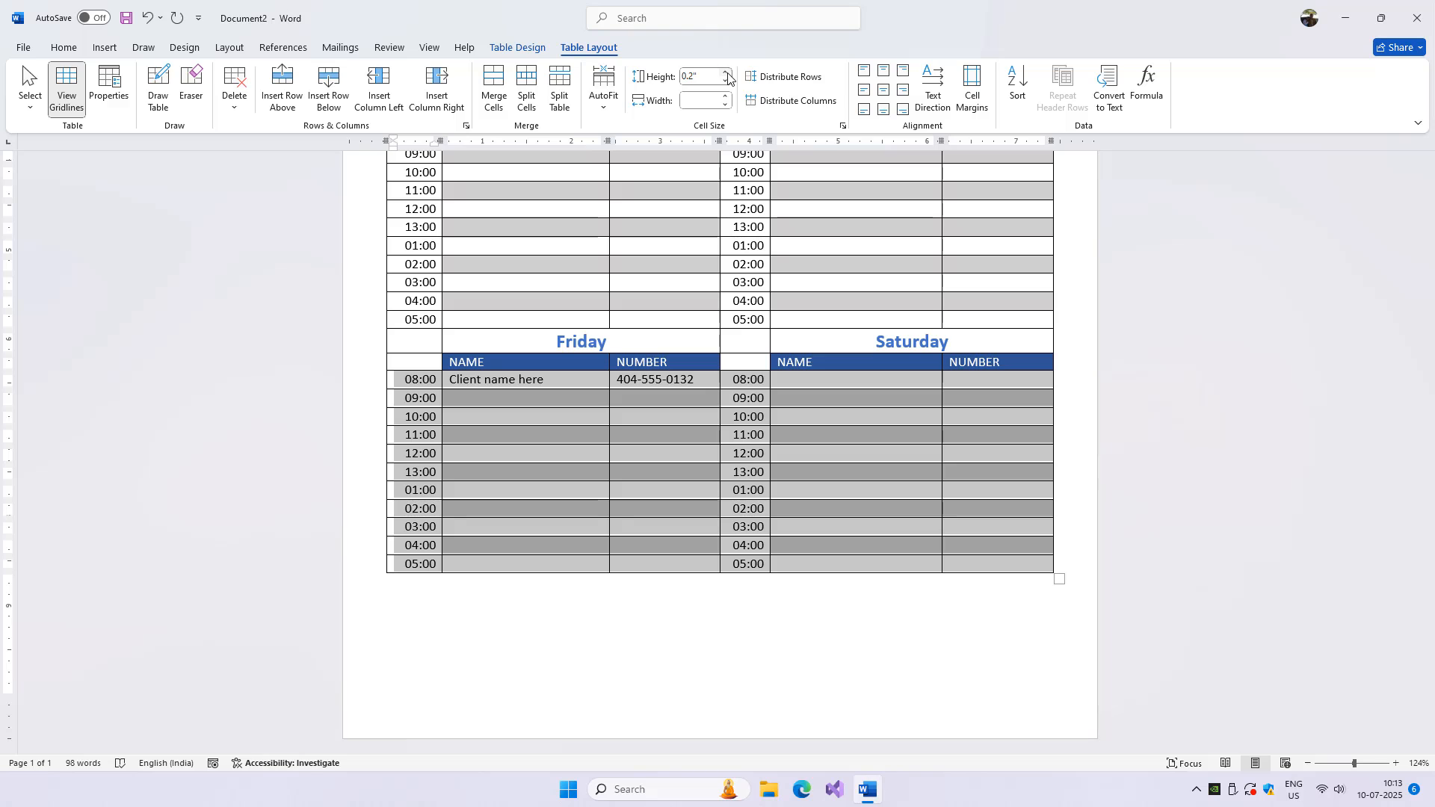
left_click(1021, 381)
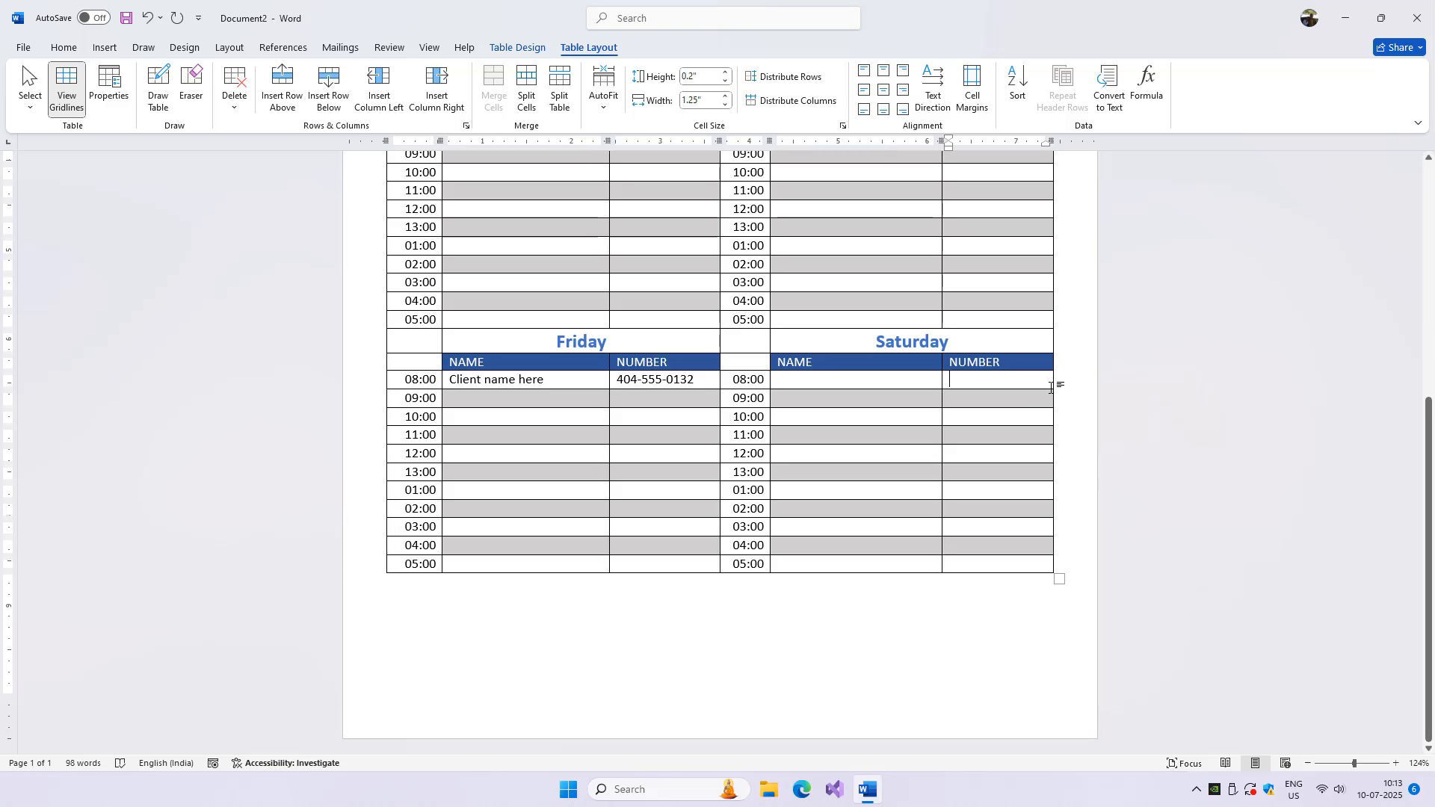
Step: Review the schedule with its adjusted row heights in the print preview
left_click_drag(1427, 413, 1426, 174)
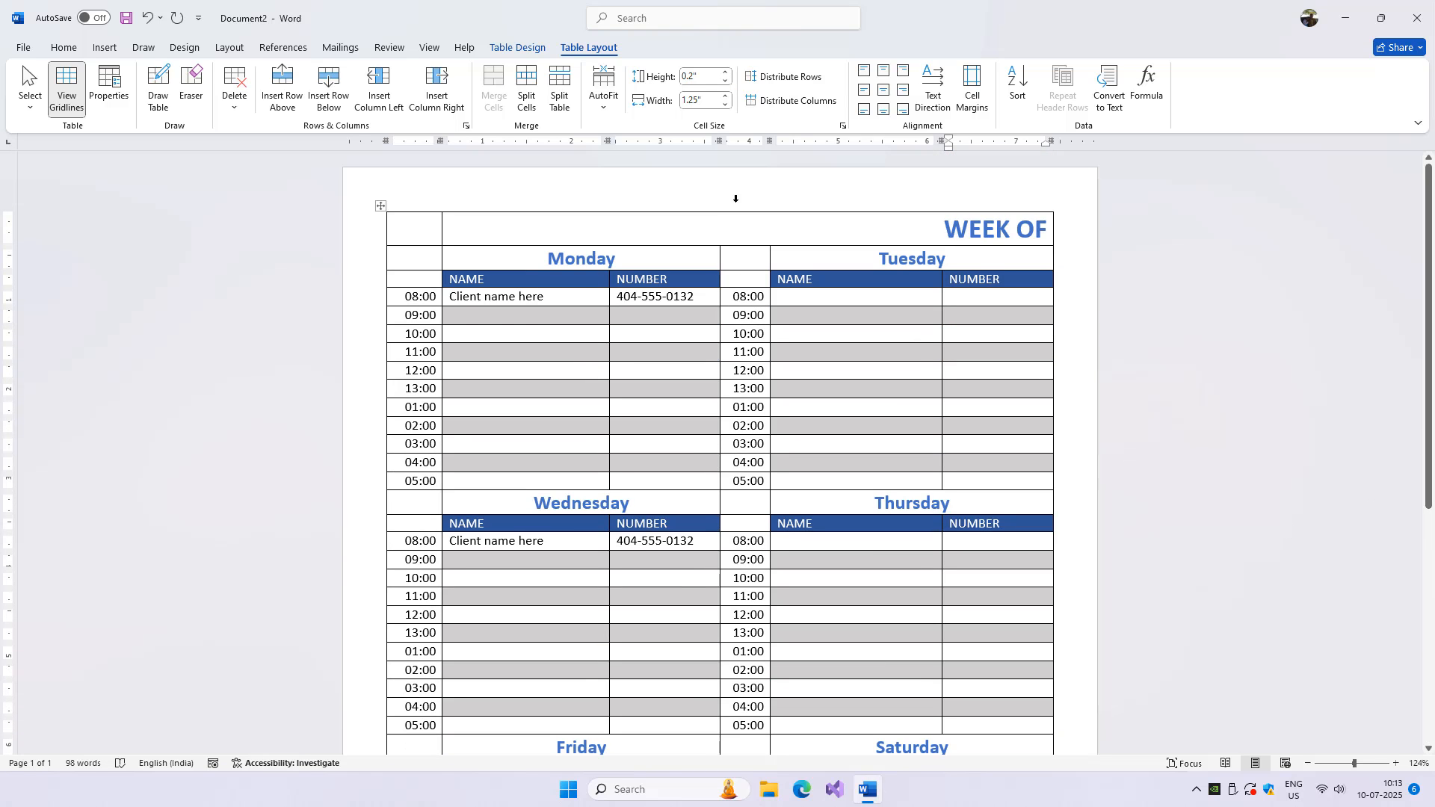
key("ctrl+p")
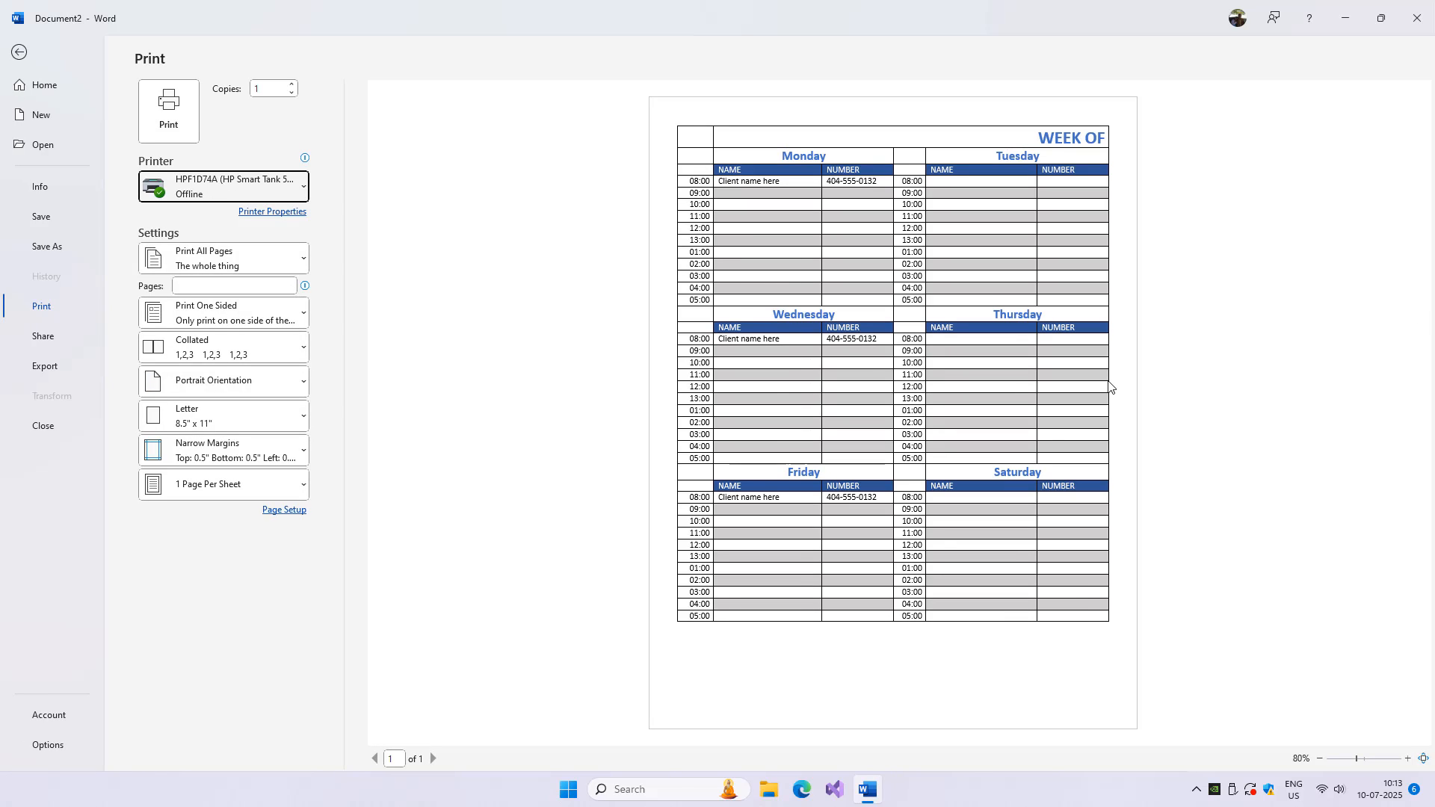